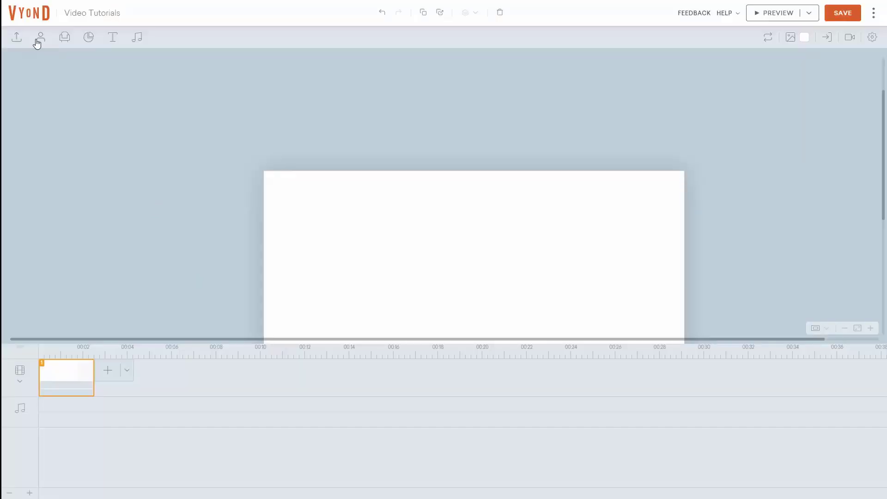
Step: Add a woman in a skirt from the whiteboard-style Casual characters and move her left of the scene's centre
click(116, 132)
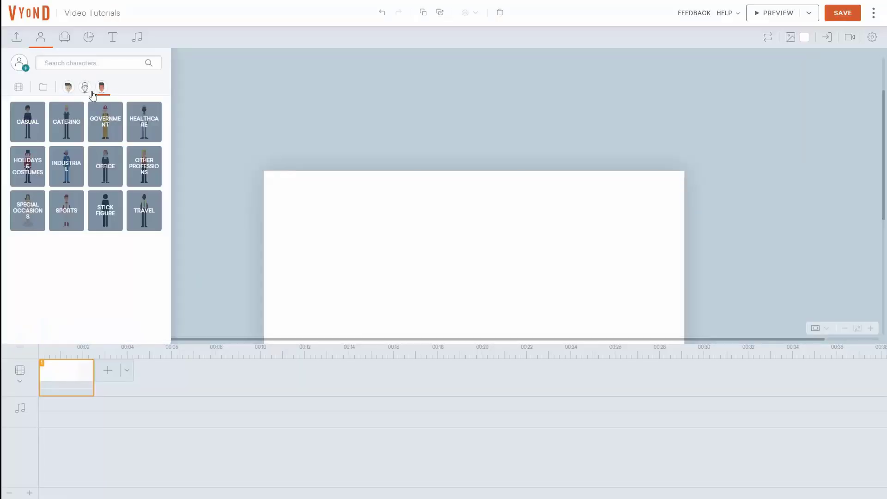
click(85, 89)
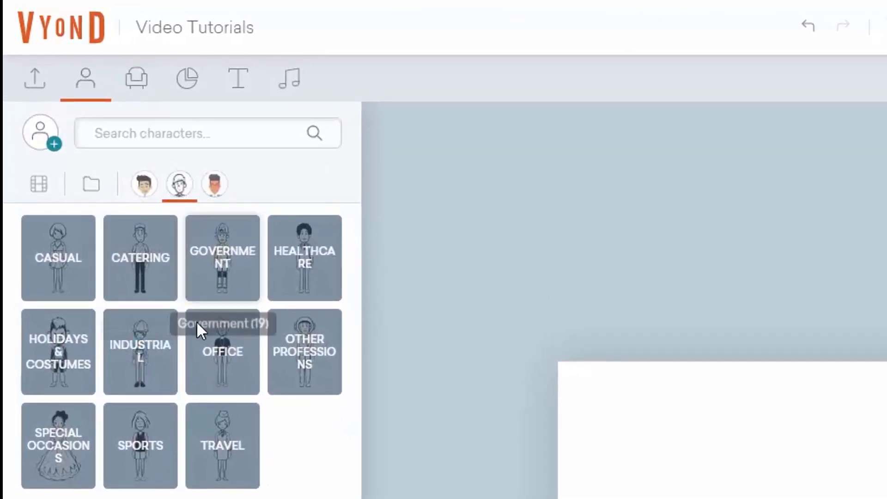
click(54, 258)
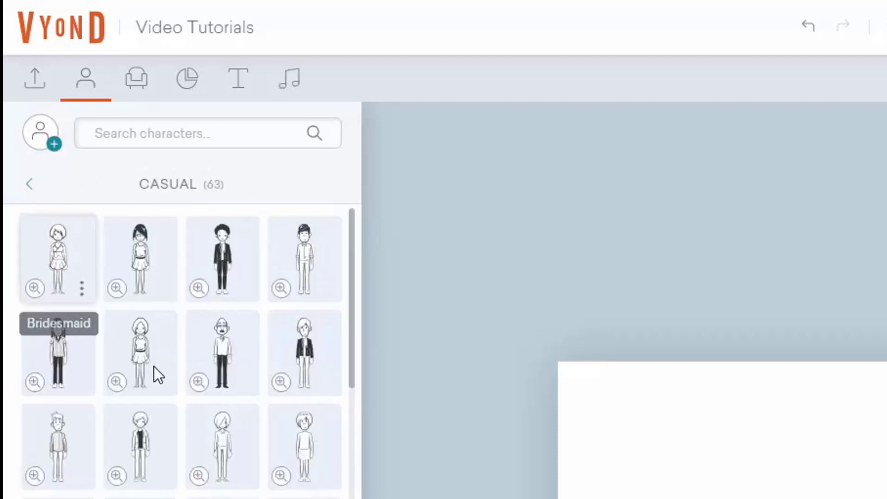
click(131, 343)
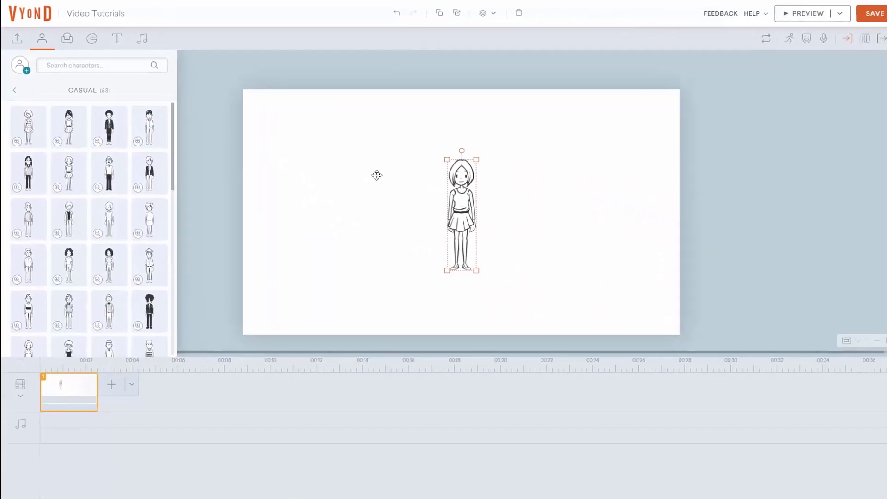
drag(376, 175, 360, 166)
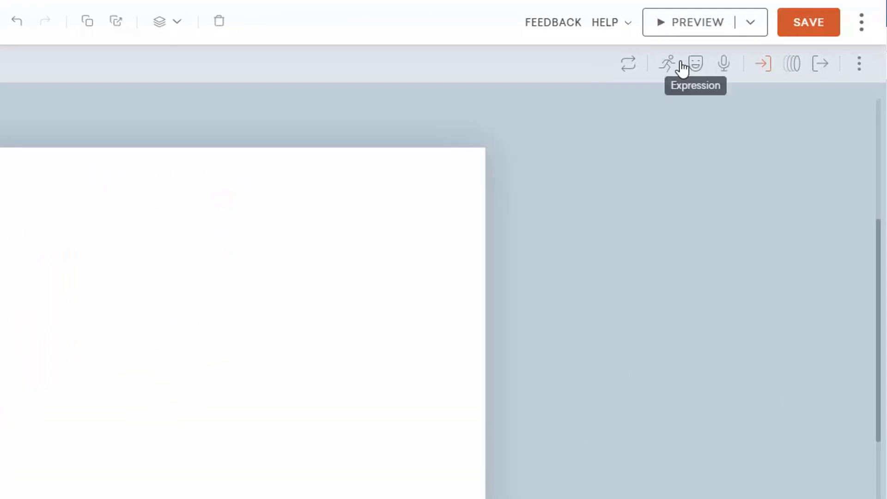
Step: Change the character's enter effect to the first Whiteboard - Illustration option in the Whiteboard Animation group
click(764, 65)
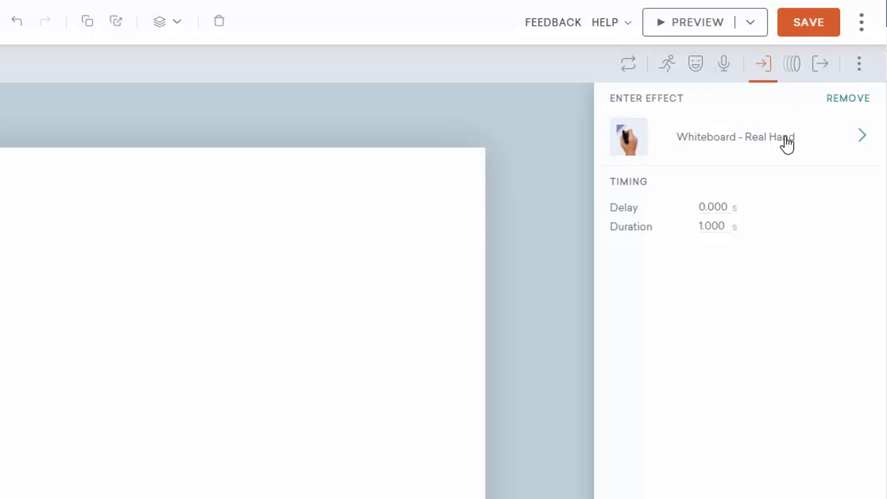
click(786, 139)
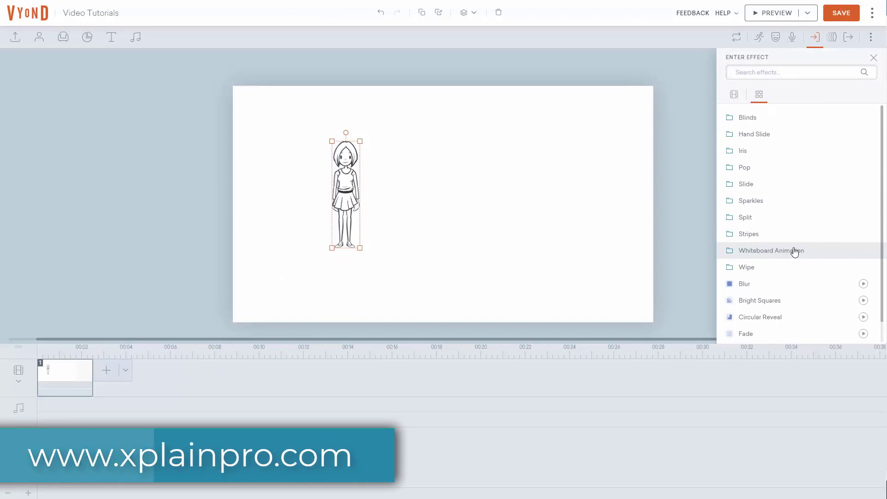
click(795, 252)
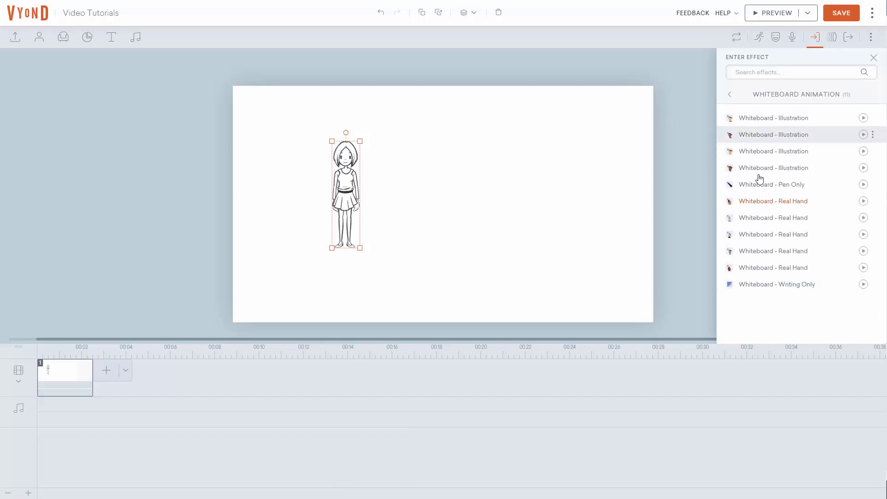
click(769, 122)
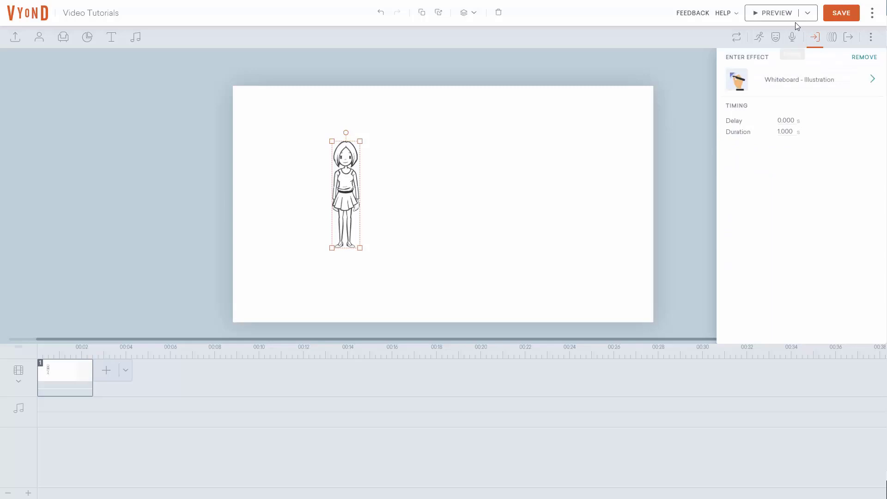
Step: Save the video and preview the character's enter effect
click(842, 14)
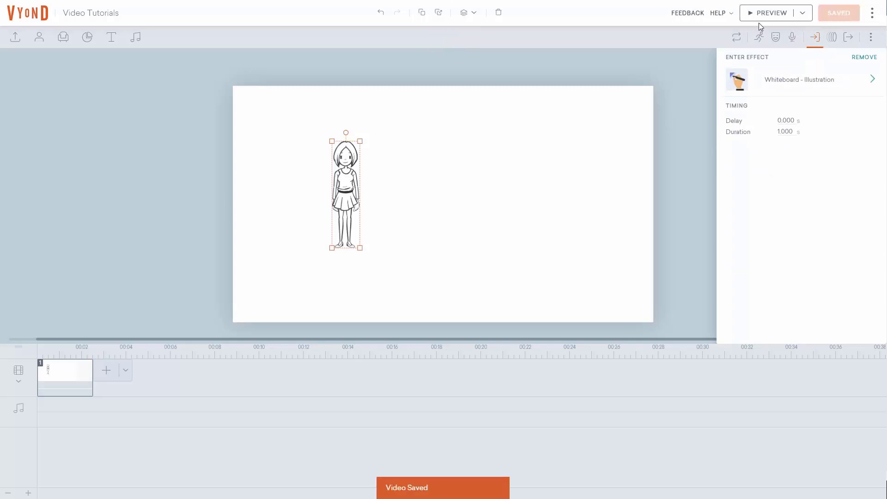
click(760, 17)
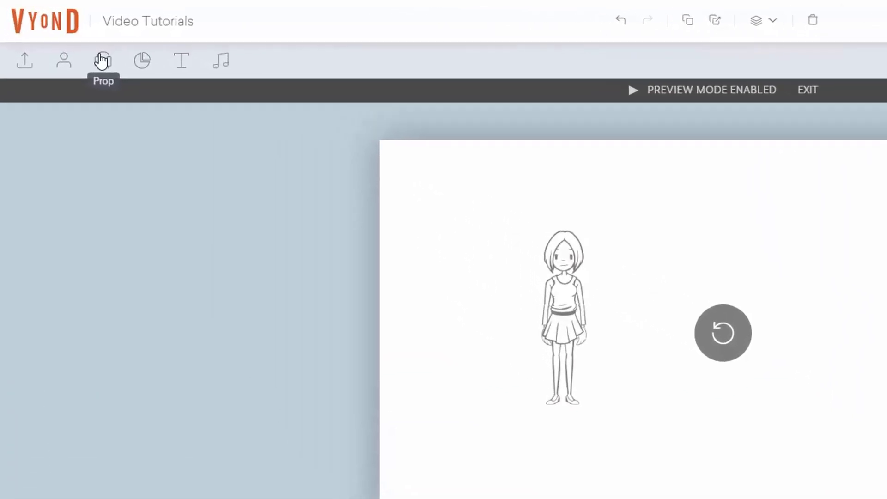
click(102, 61)
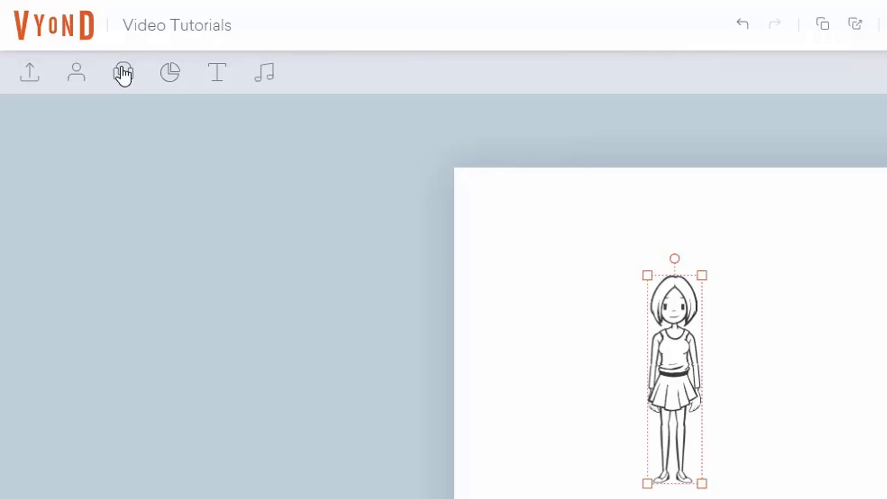
Step: Add the grey retro computer prop from the "computer" results and give it the Whiteboard - Pen Only enter effect
click(123, 73)
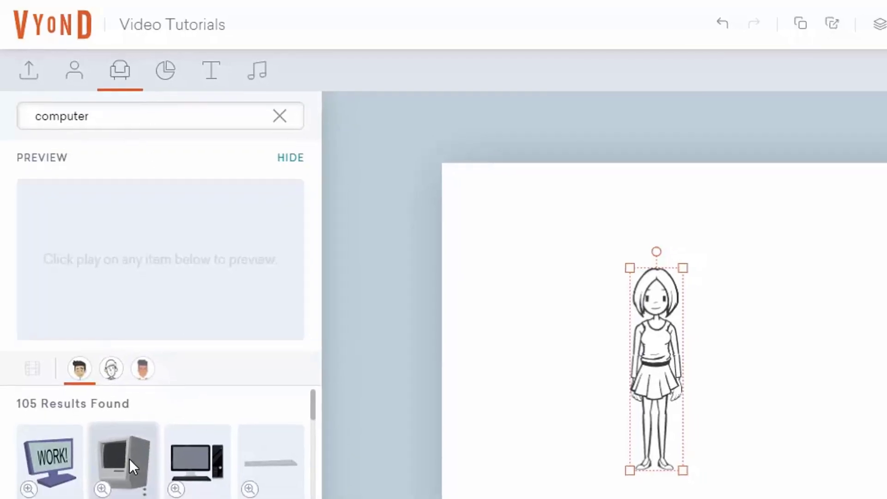
click(132, 471)
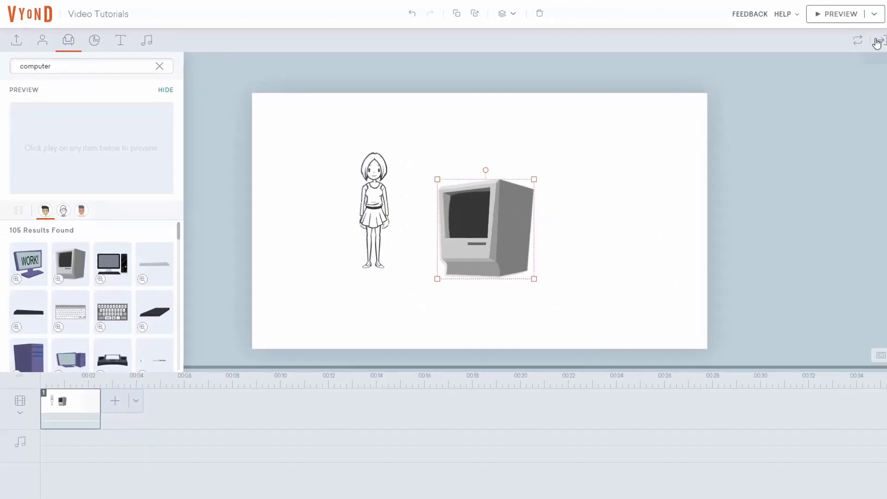
click(878, 41)
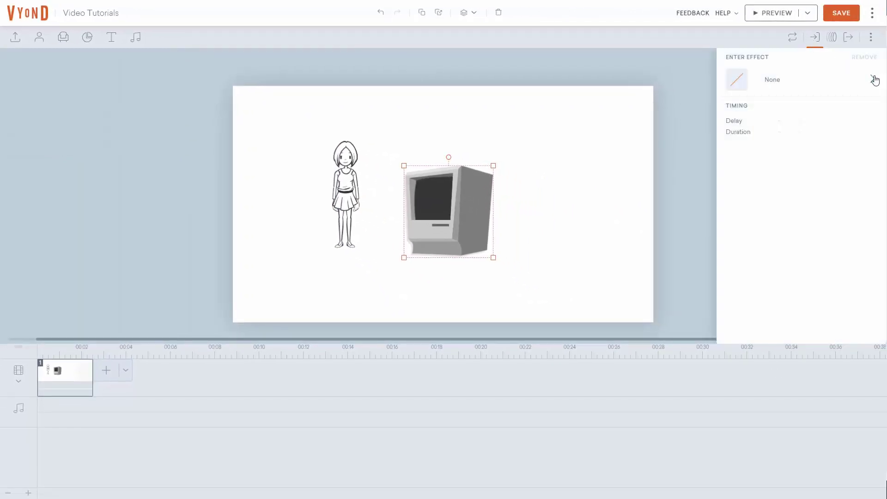
click(874, 81)
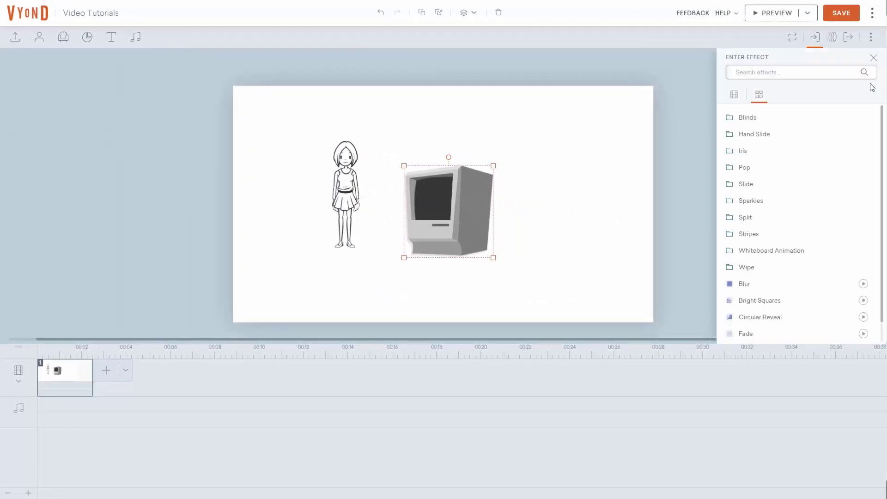
click(775, 257)
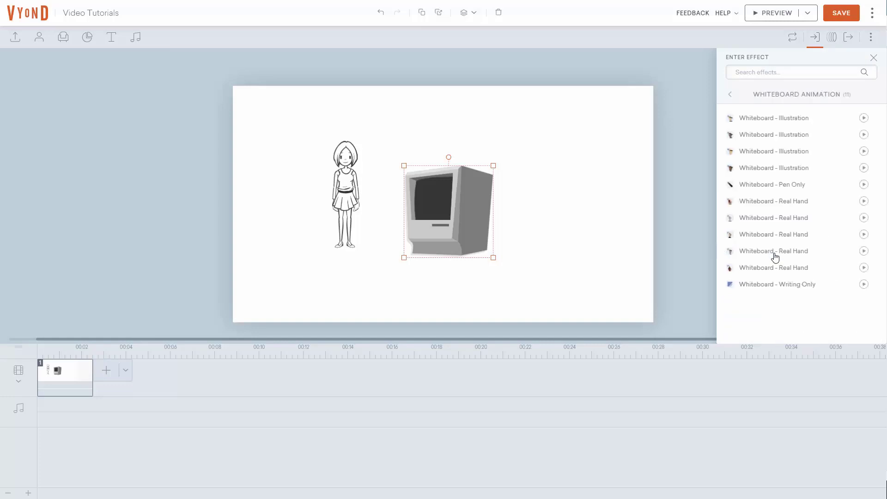
click(765, 186)
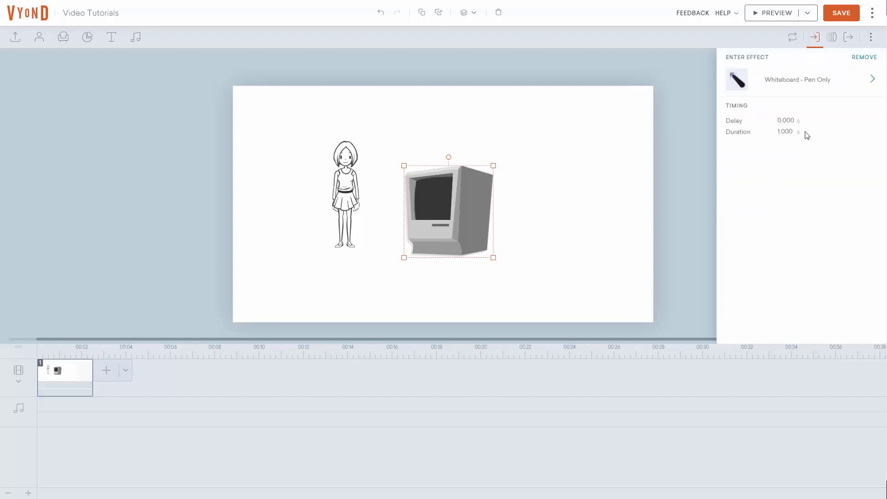
Step: Save the video and preview the scene with the computer's enter effect
click(839, 13)
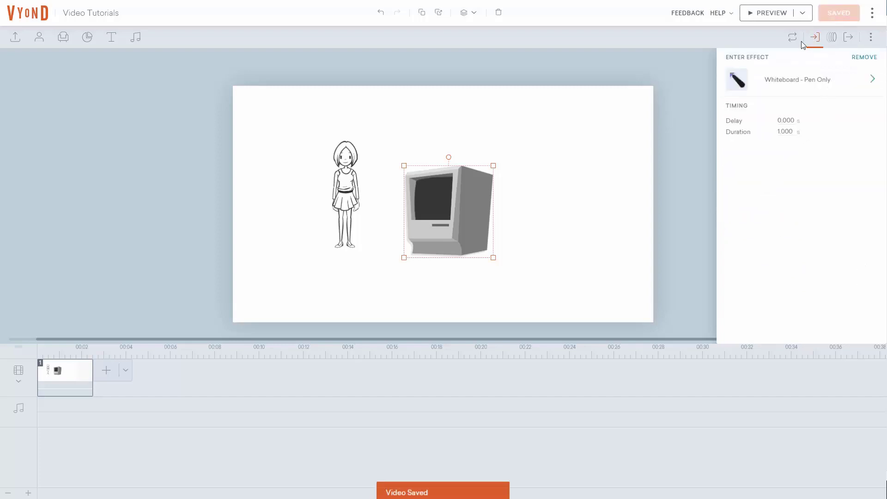
click(758, 14)
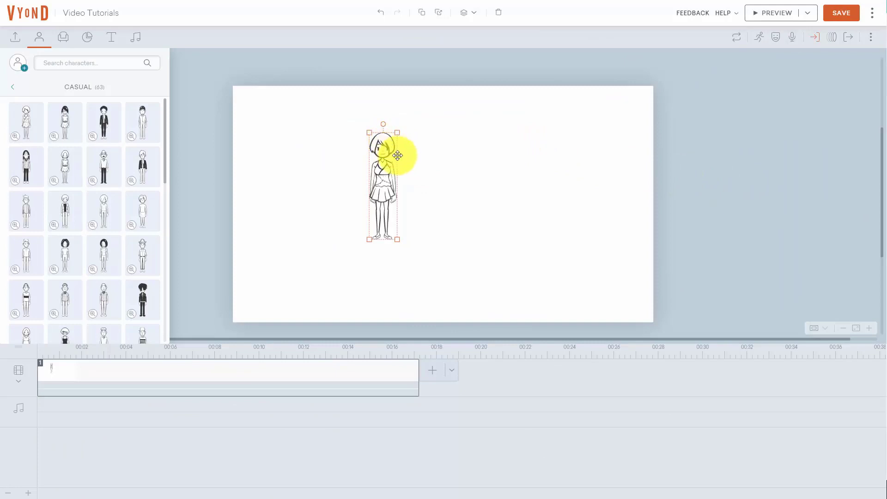
Step: Set the character's Whiteboard - Real Hand enter effect to a 1-second delay and a 5-second duration
click(819, 48)
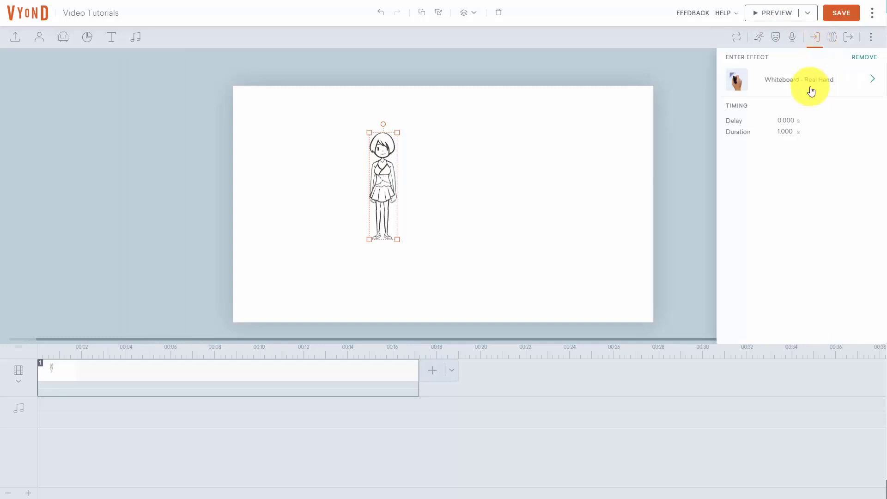
click(782, 119)
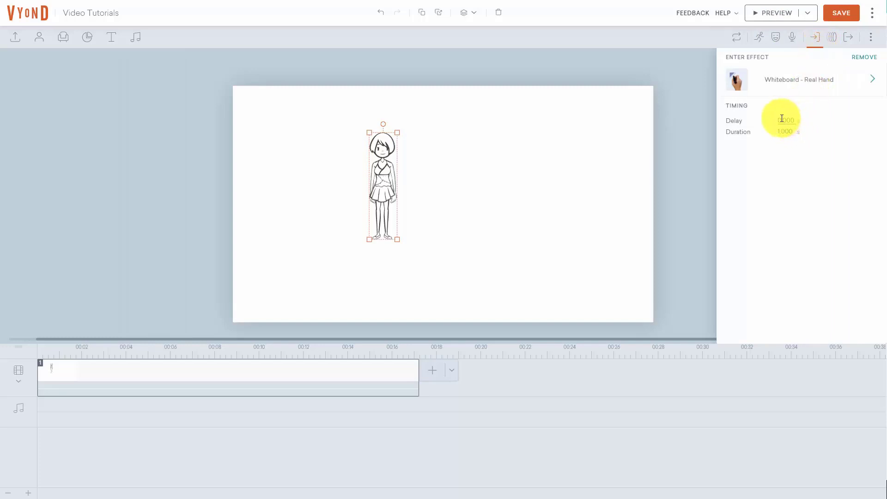
double_click(781, 119)
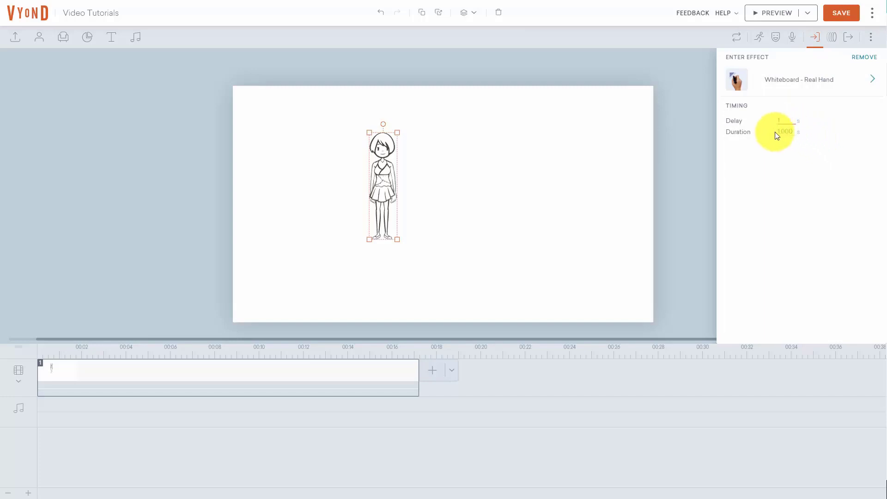
text(1)
double_click(788, 133)
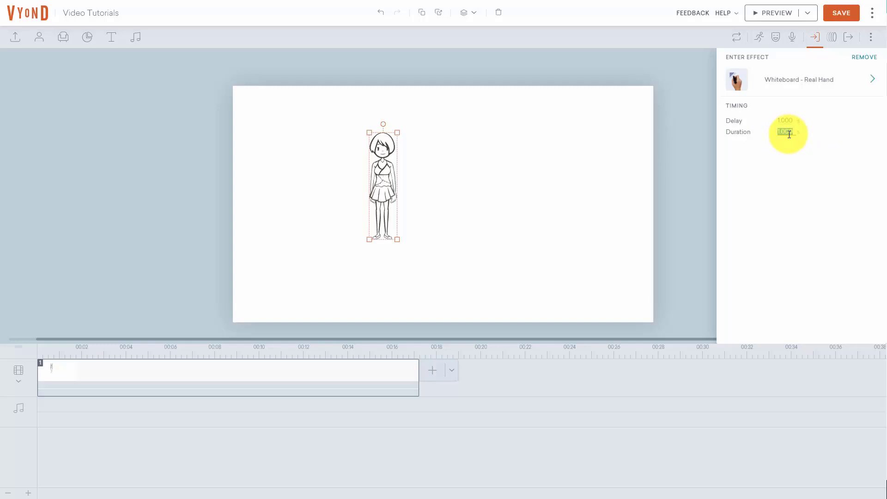
text(5)
click(811, 159)
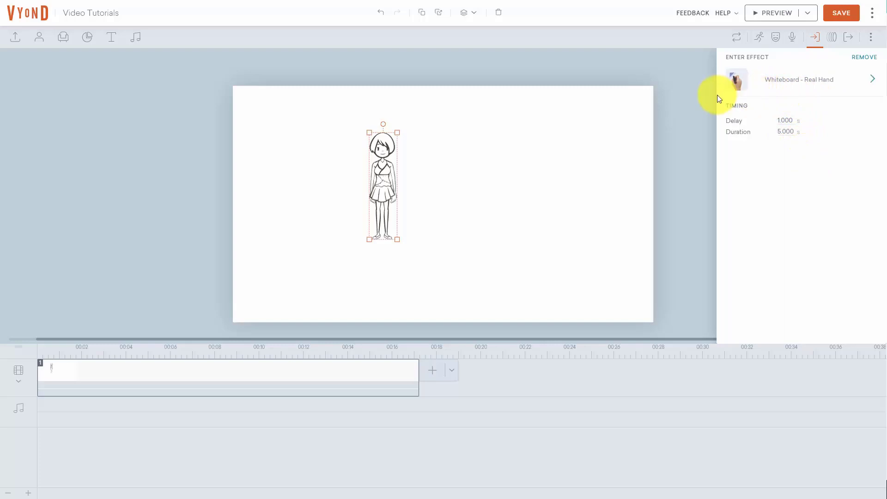
Step: Save the video and preview the scene with the character's effect timing
click(845, 18)
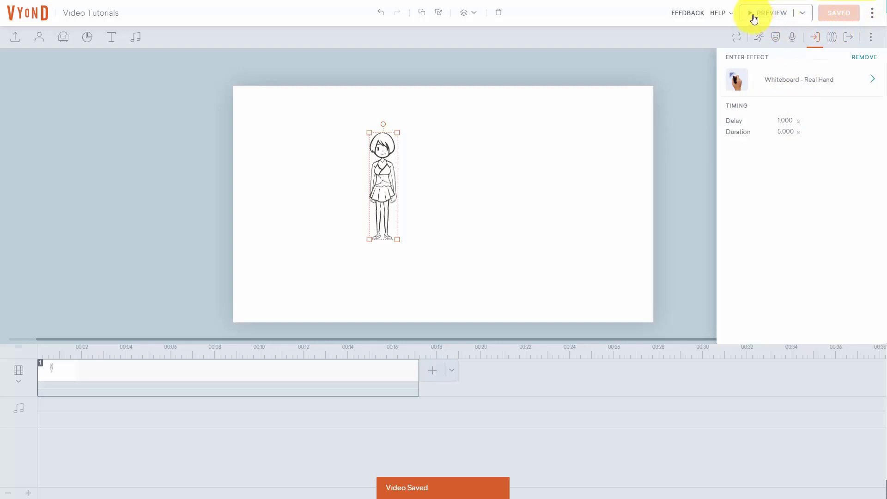
click(754, 18)
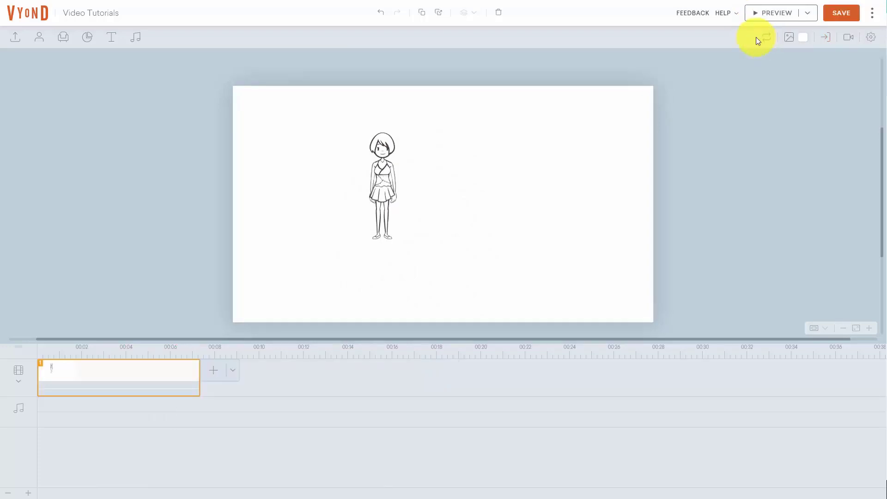
Step: Add the grey retro computer prop from the "computer" results and place it to the right of the character
click(63, 37)
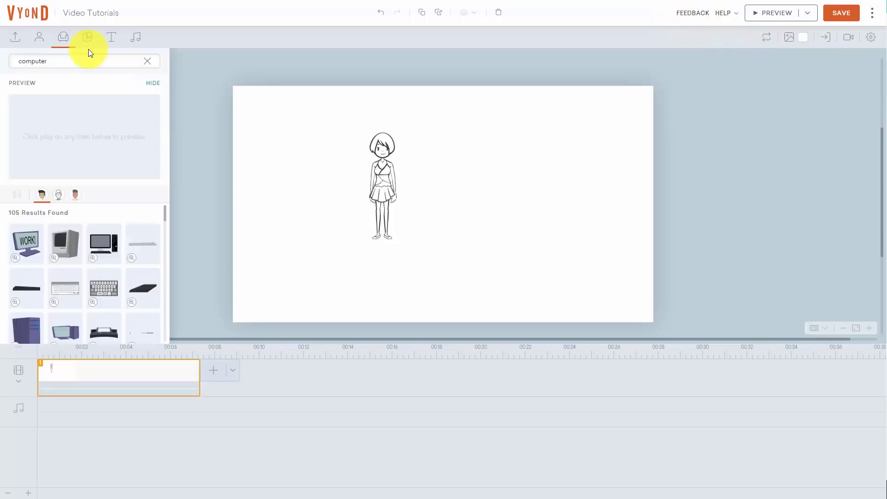
click(66, 245)
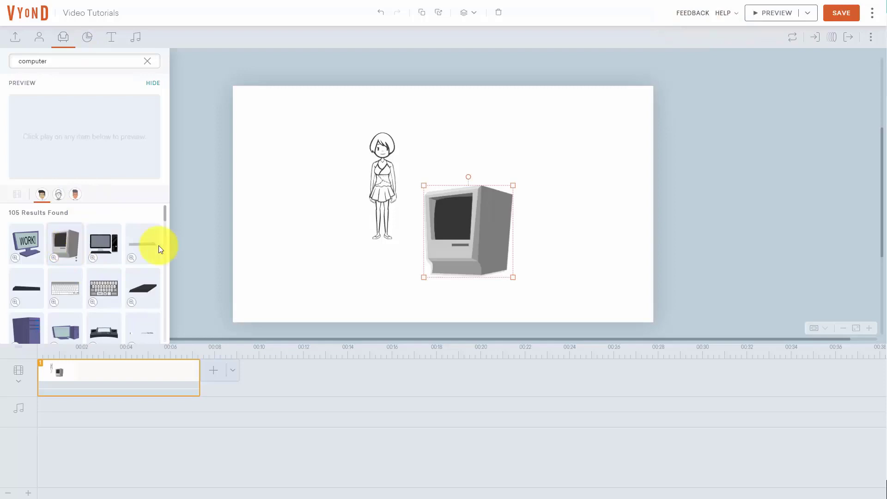
click(449, 207)
drag(451, 207, 529, 176)
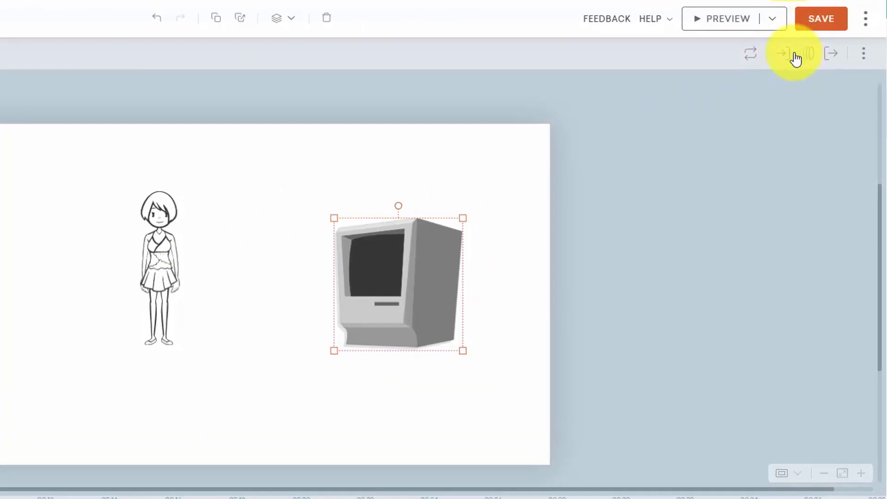
Step: Apply the Whiteboard - Pen Only enter effect to the computer prop
click(786, 54)
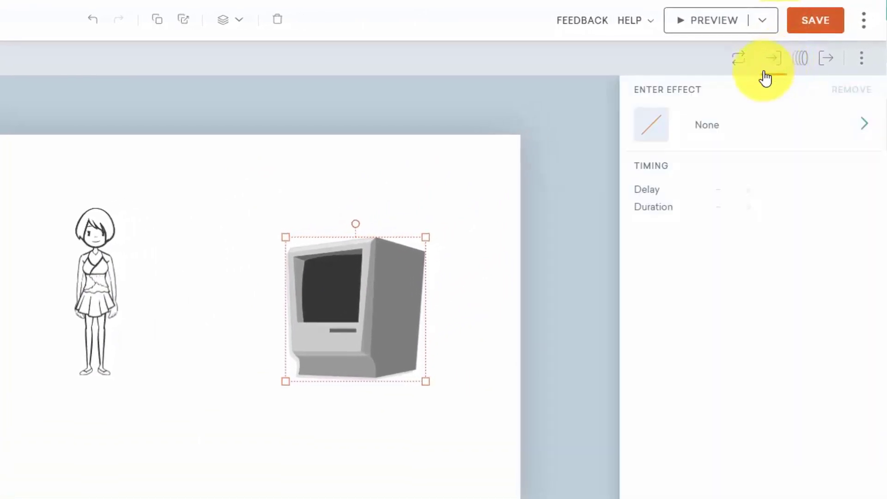
click(857, 125)
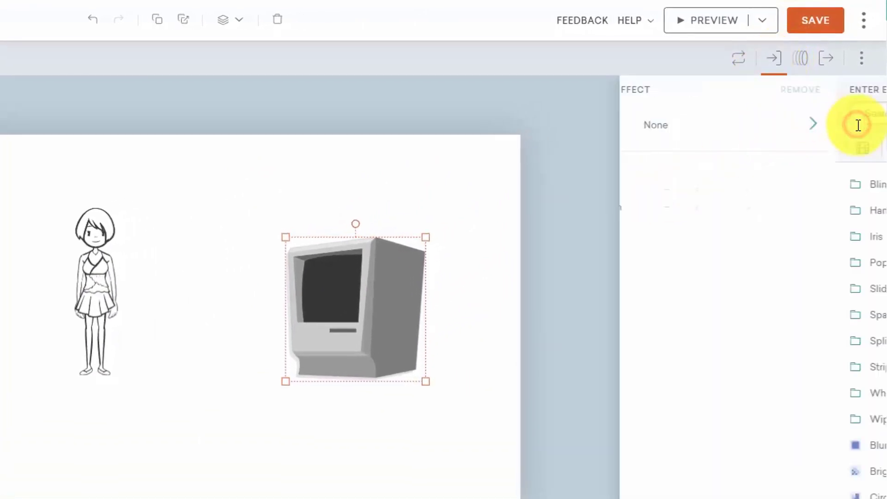
click(699, 394)
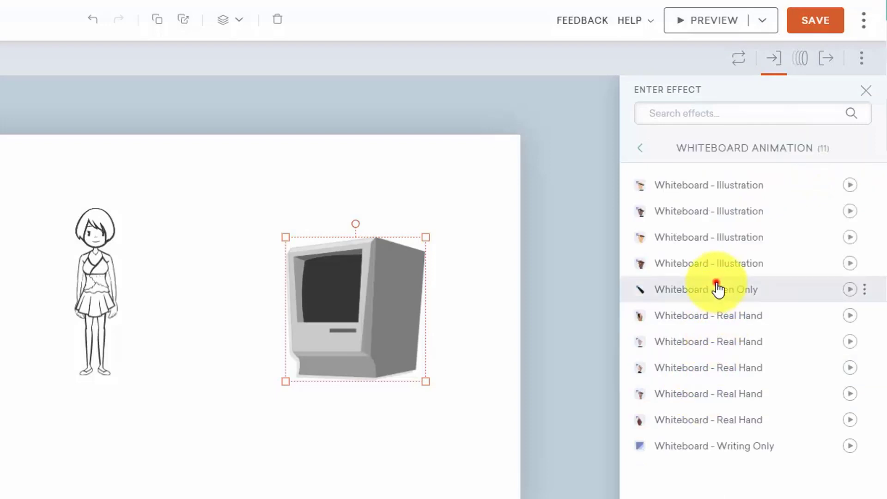
click(717, 289)
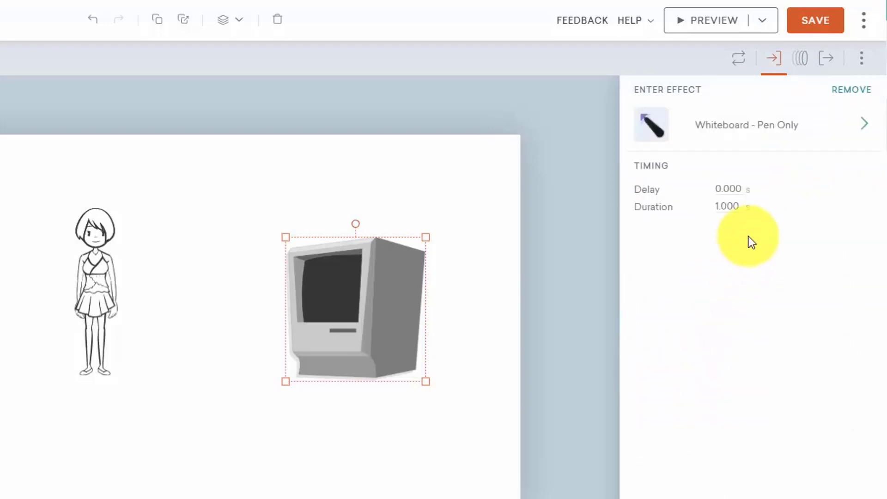
Step: Set the delay of the computer's enter effect to 6.5 seconds
click(720, 192)
text(6.5)
click(791, 271)
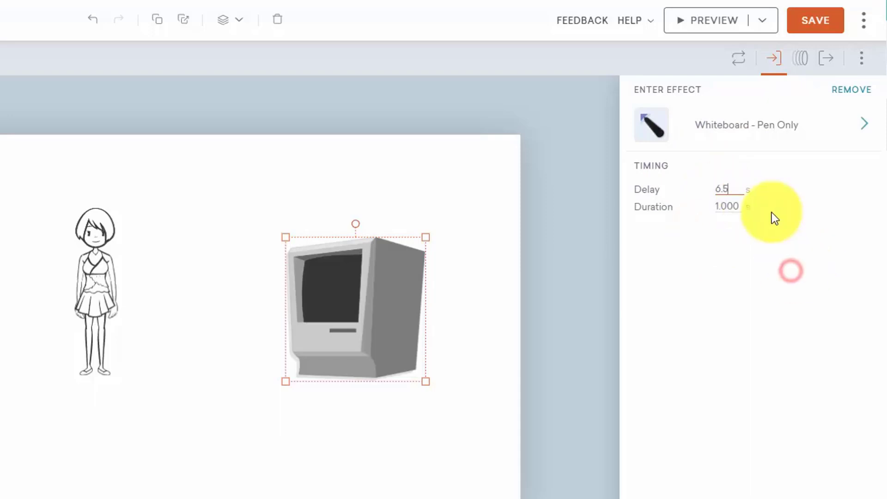
Step: Set the computer's enter effect duration to 5 seconds and extend the scene on the timeline to about 14.5 seconds
click(737, 206)
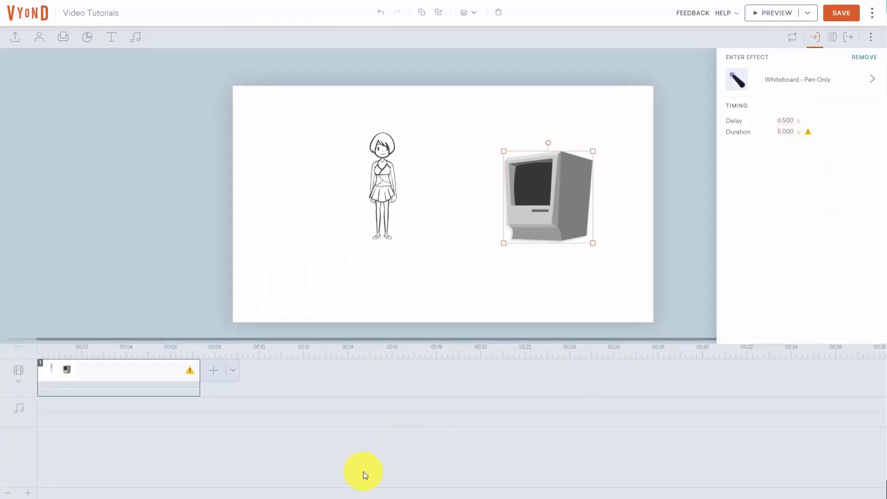
click(192, 386)
click(198, 382)
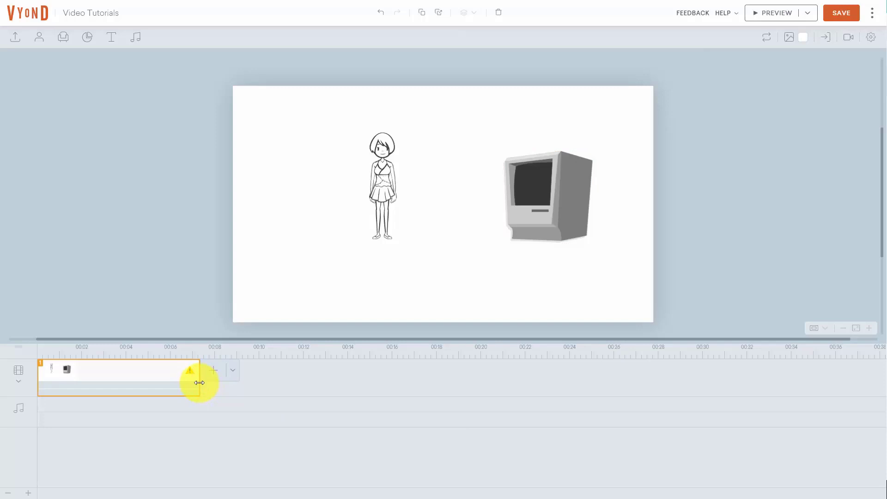
drag(200, 384, 359, 394)
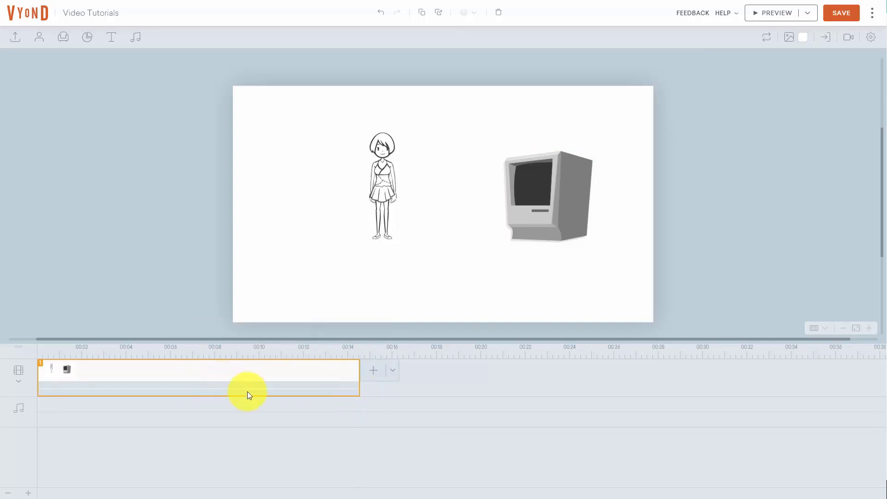
Step: Save the video and preview the scene with both the character's and the computer's enter effects
click(832, 12)
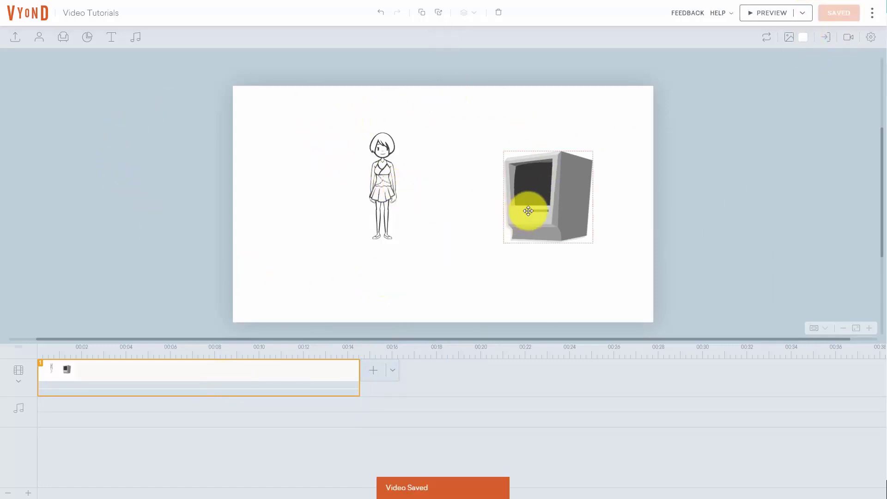
click(767, 14)
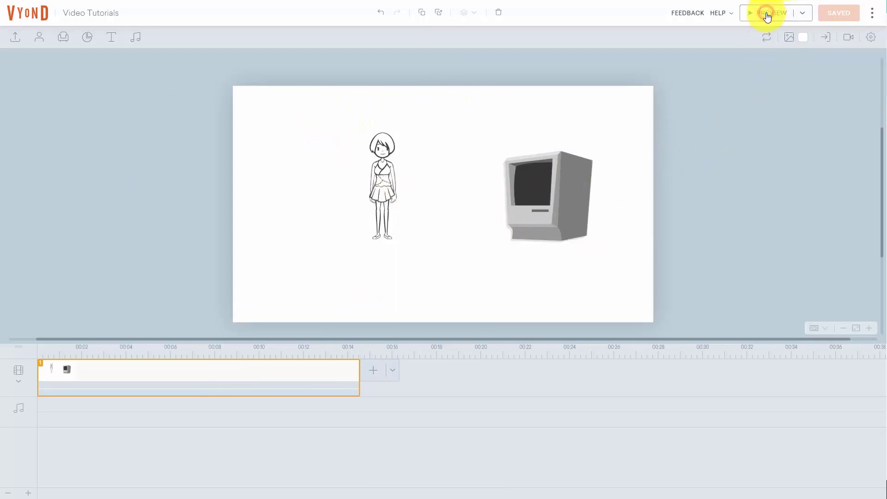
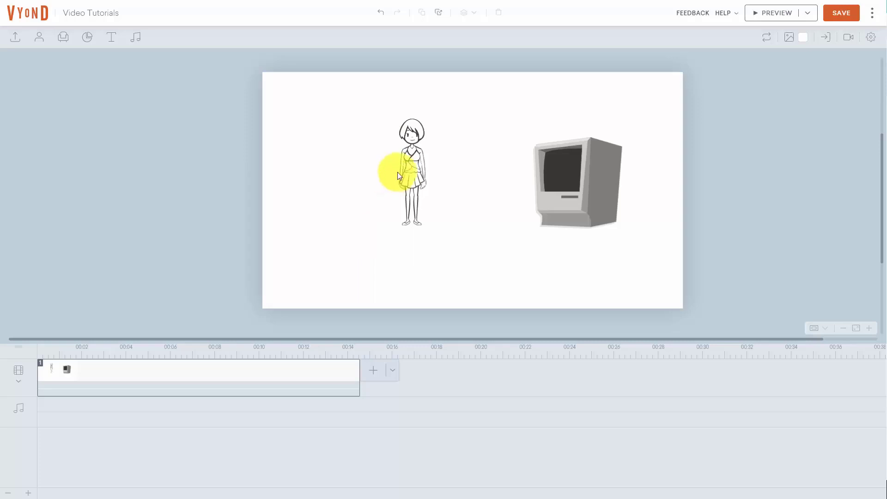
Step: Delete the character and the computer prop from the scene
click(406, 160)
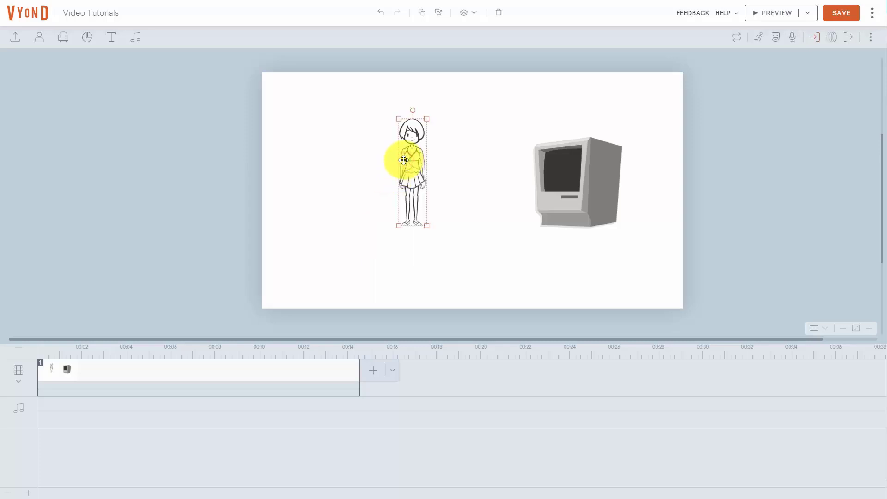
key(Delete)
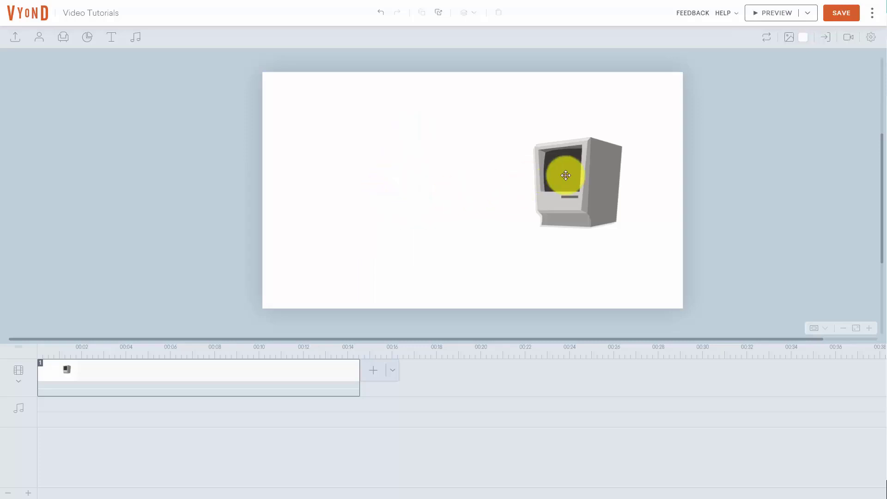
click(562, 176)
key(Delete)
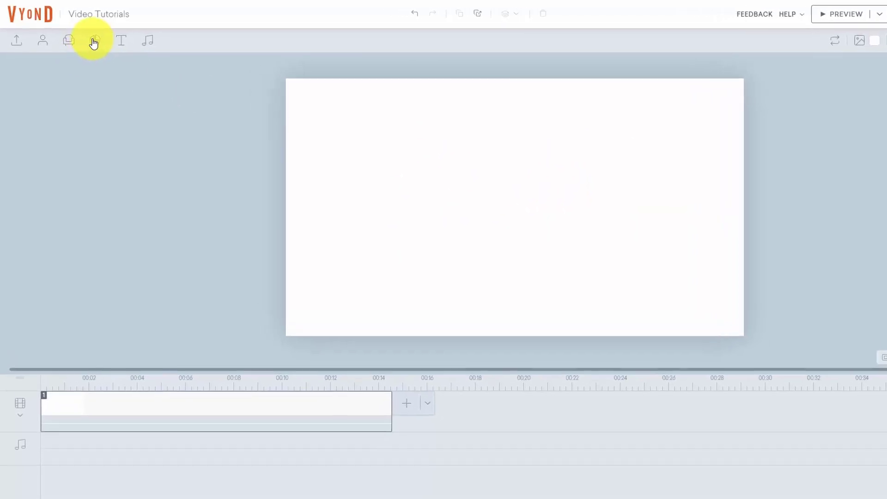
Step: Add a pie chart to the empty scene and move it to the middle of the canvas
click(94, 42)
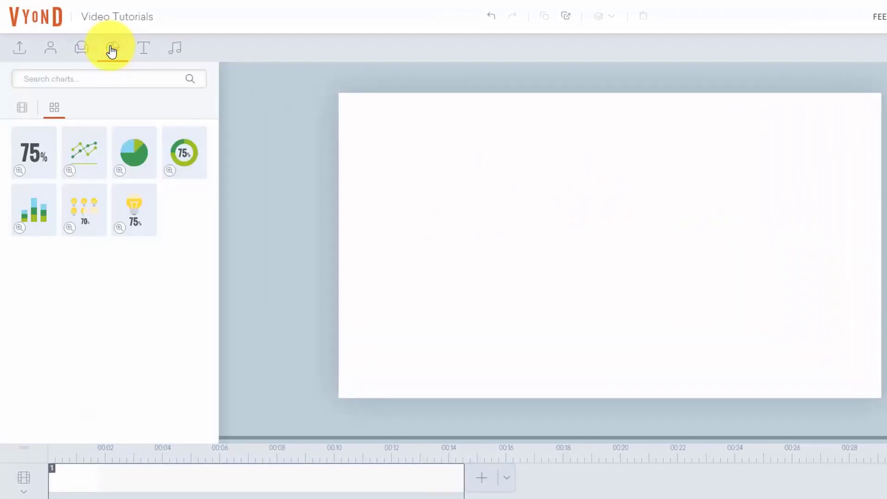
click(135, 150)
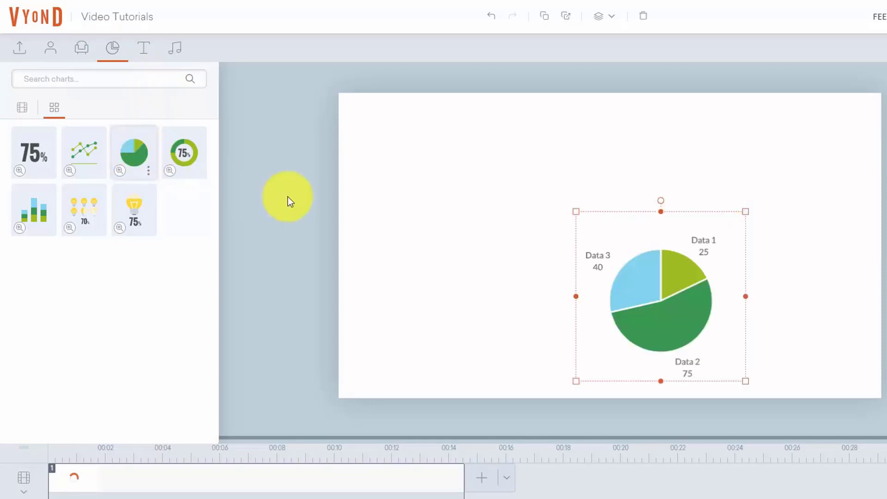
drag(658, 232, 601, 178)
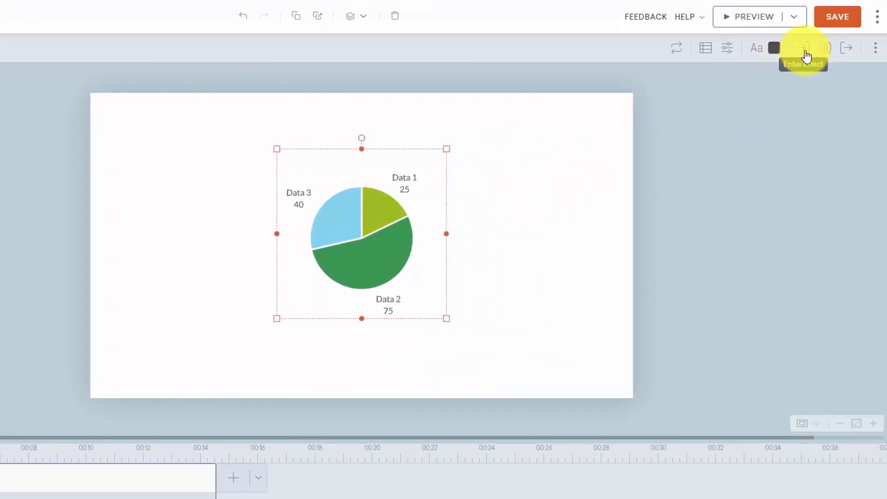
Step: Replace the pie chart's enter effect with a Whiteboard - Real Hand effect from the Whiteboard Animation group
click(795, 51)
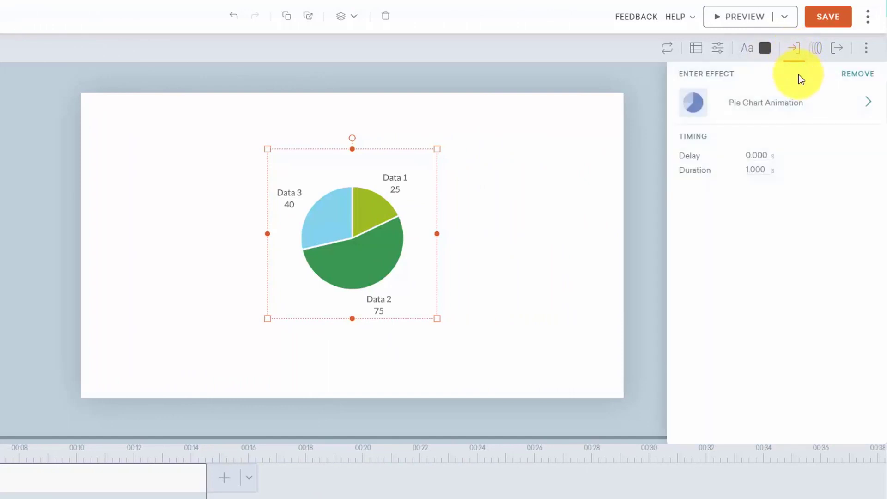
click(798, 108)
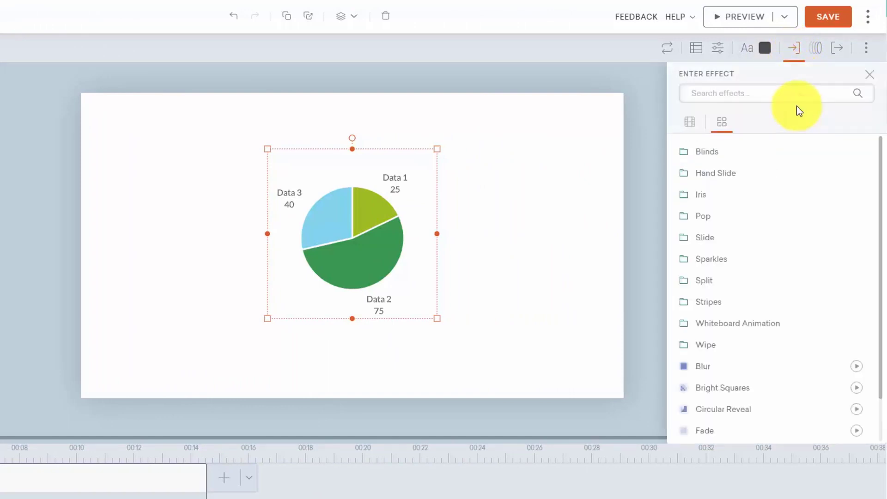
click(750, 328)
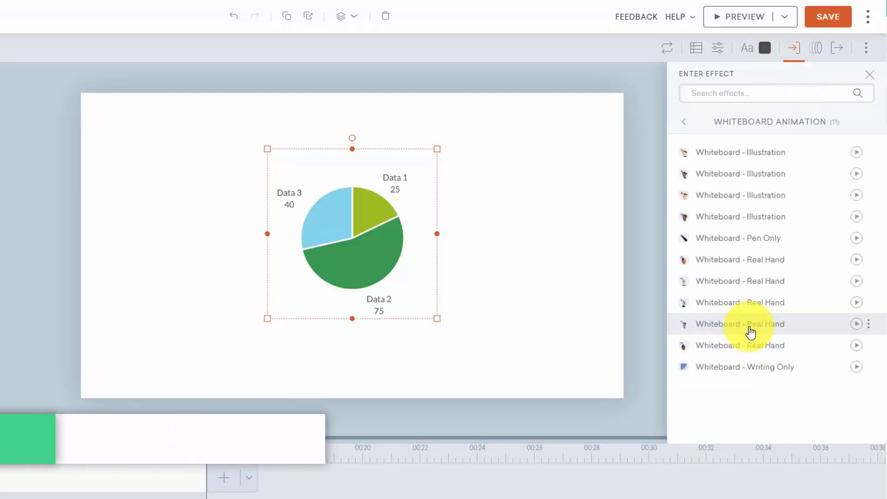
click(738, 260)
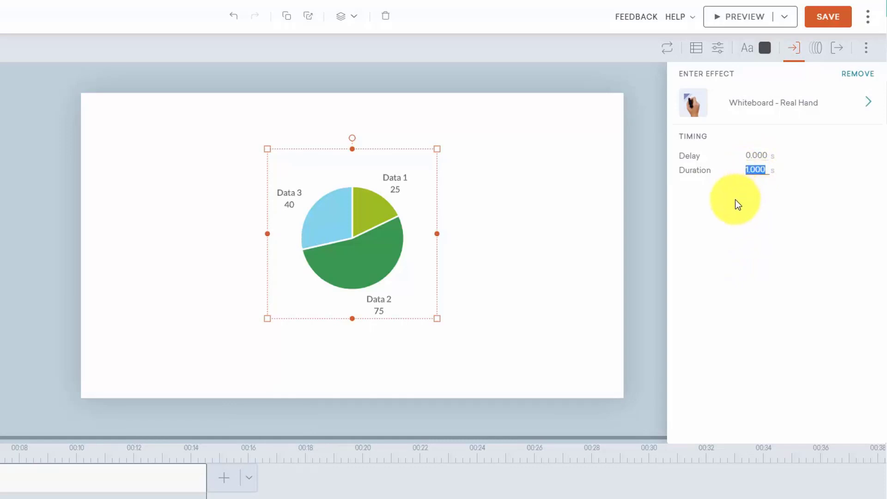
Step: Set the pie chart's enter effect to a duration of 5 seconds and a delay of 1 second
text(3)
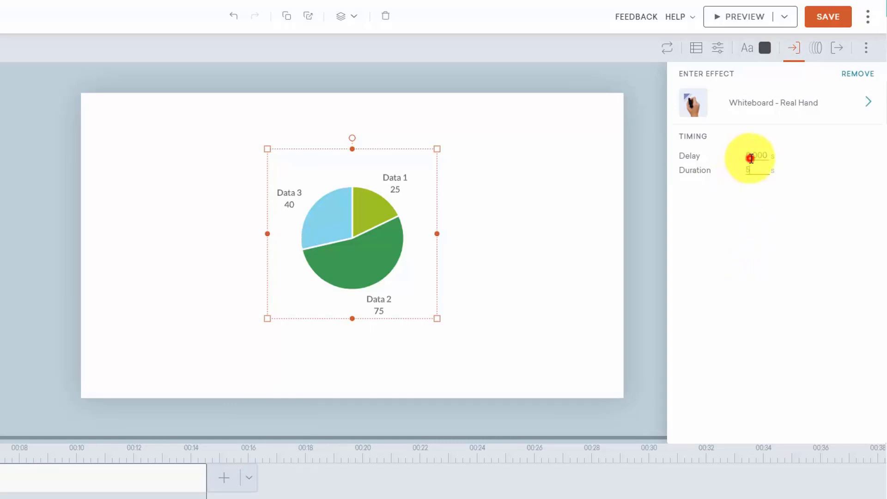
click(751, 158)
text(1)
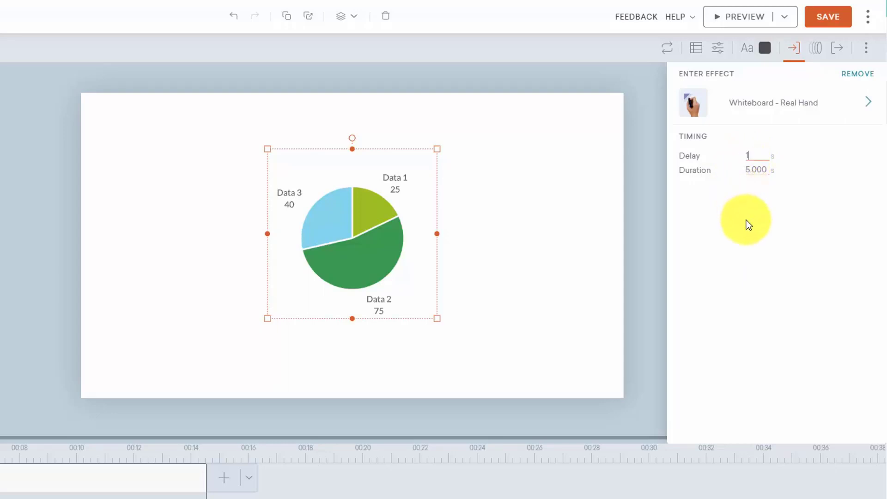
click(747, 220)
Step: Save the video, preview the pie chart being drawn, and exit the preview
click(827, 17)
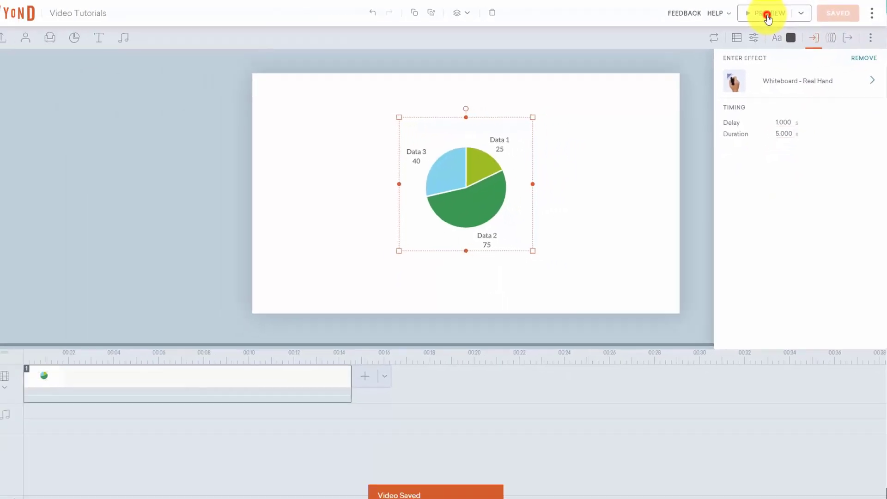
click(768, 17)
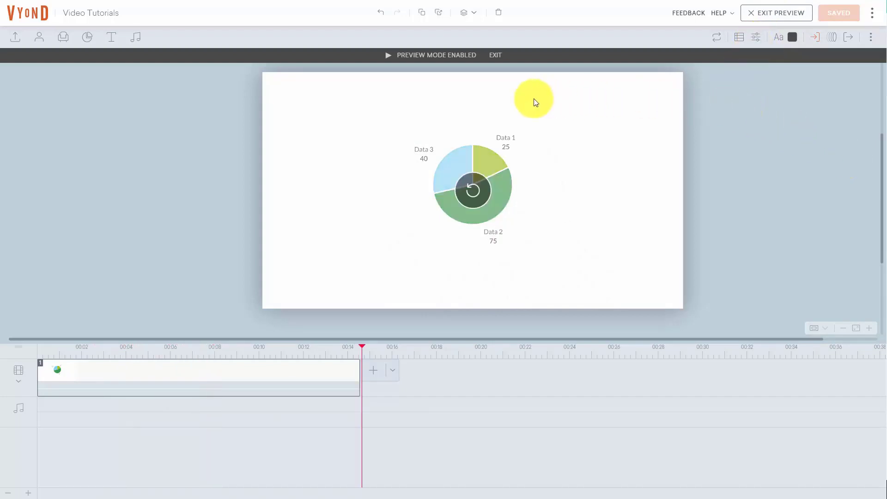
click(495, 54)
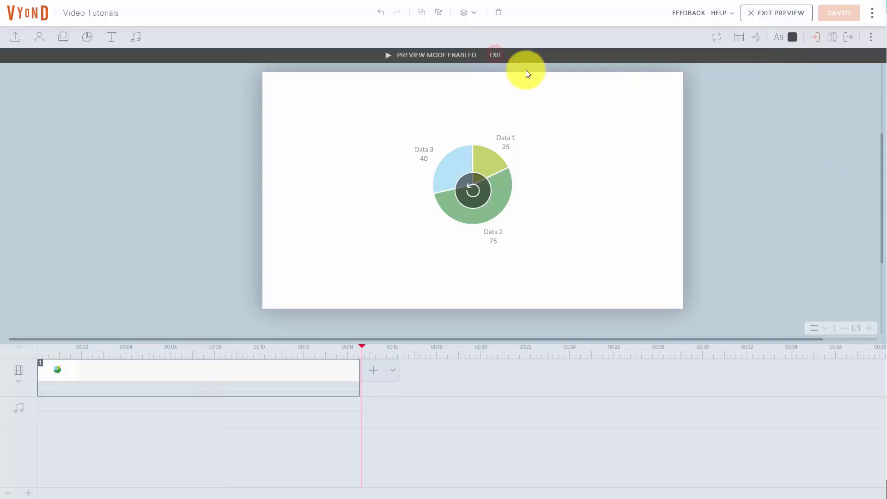
Step: Delete the pie chart from the scene
click(501, 165)
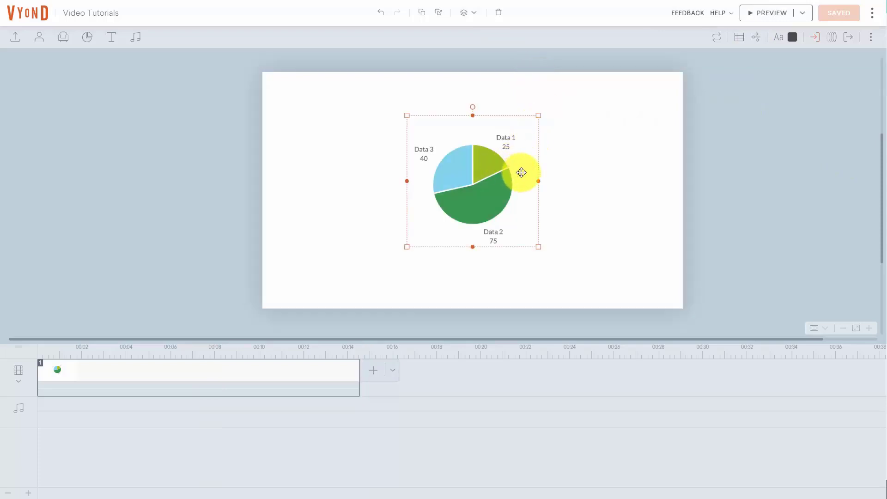
key(Delete)
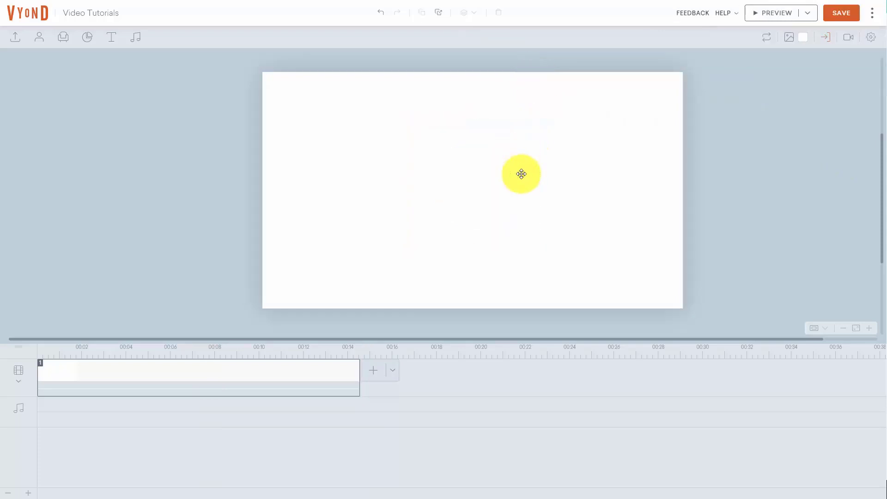
Step: Add a paragraph text in the upper middle of the canvas reading "Now is the time for all good men to come to the aid of their country."
click(111, 40)
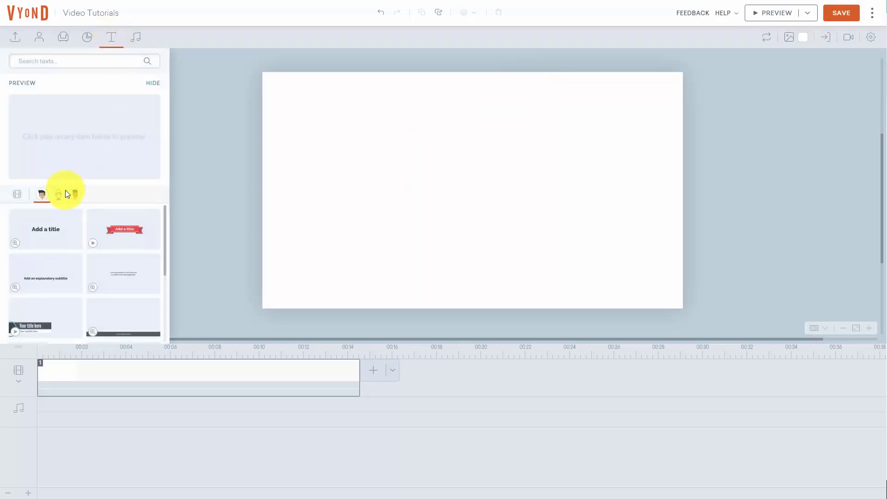
click(124, 272)
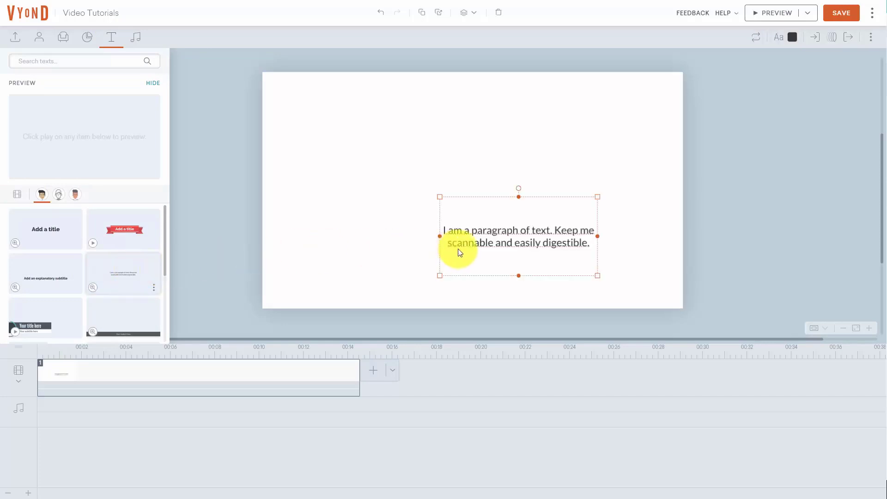
drag(499, 204, 461, 125)
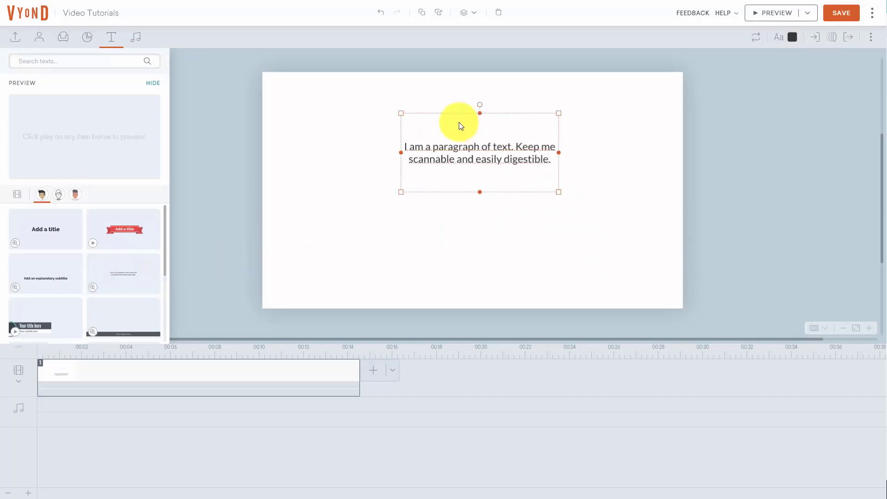
double_click(472, 154)
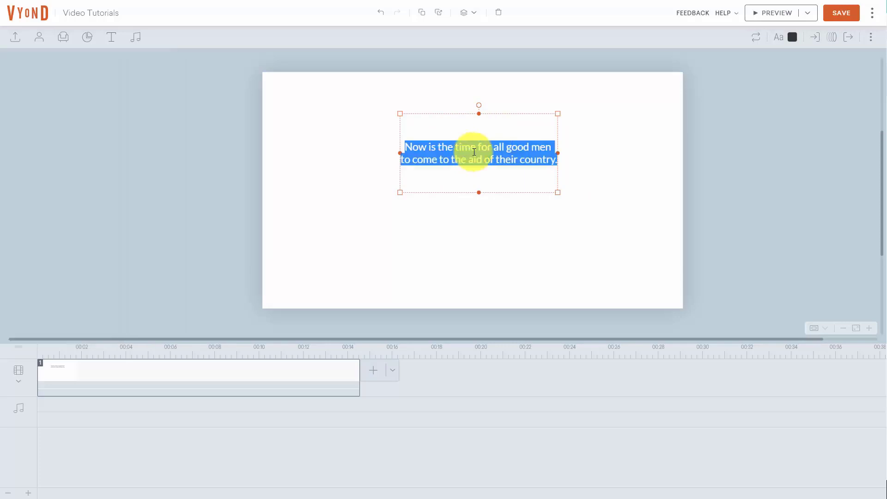
Step: Change the font of the paragraph text to Berkshire Swash
click(779, 41)
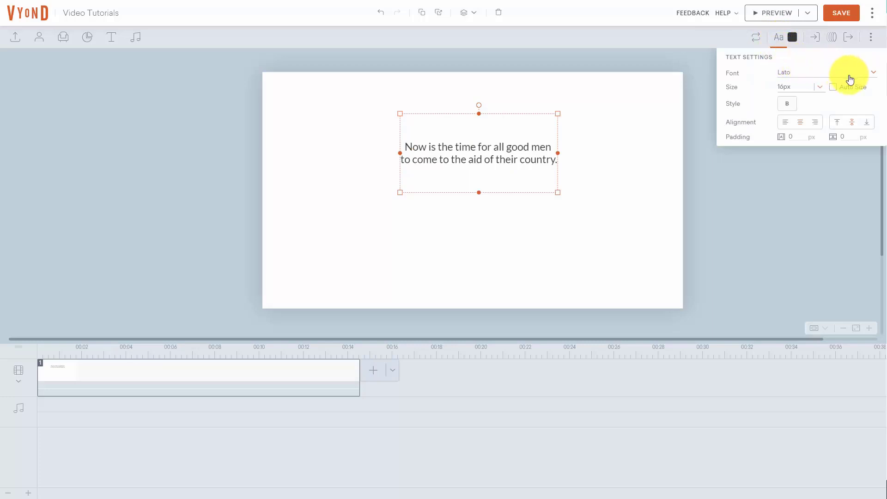
click(850, 76)
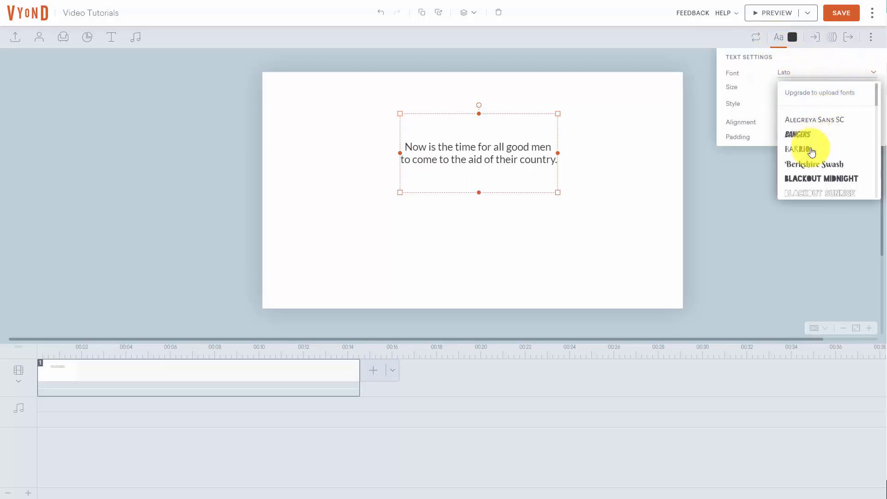
click(811, 164)
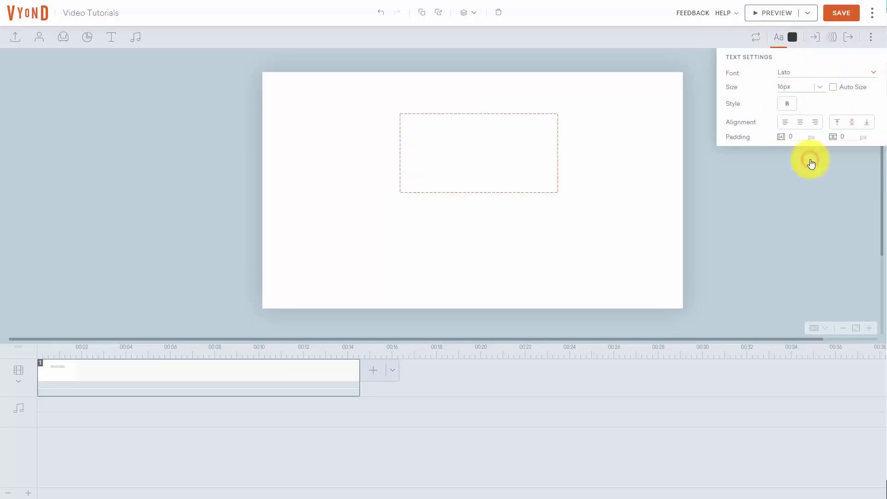
Step: Set the paragraph's text size to 48px, then widen and reposition its box so the whole sentence fits on the canvas
click(821, 87)
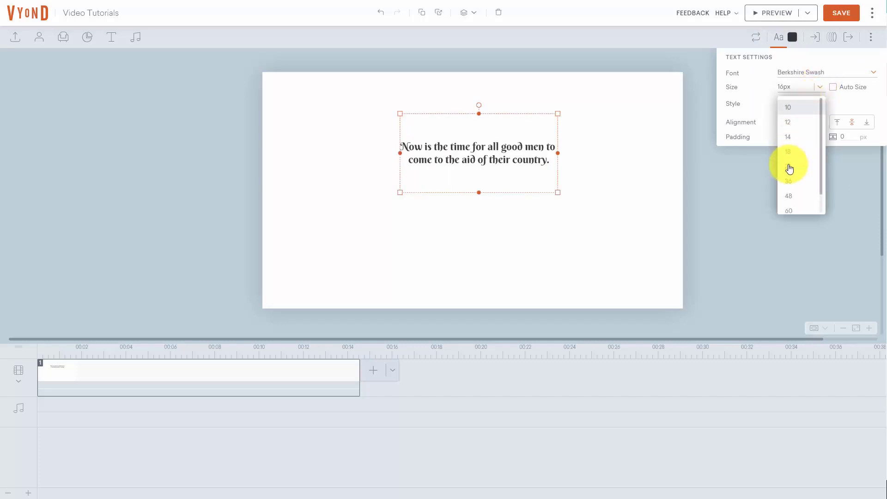
click(789, 196)
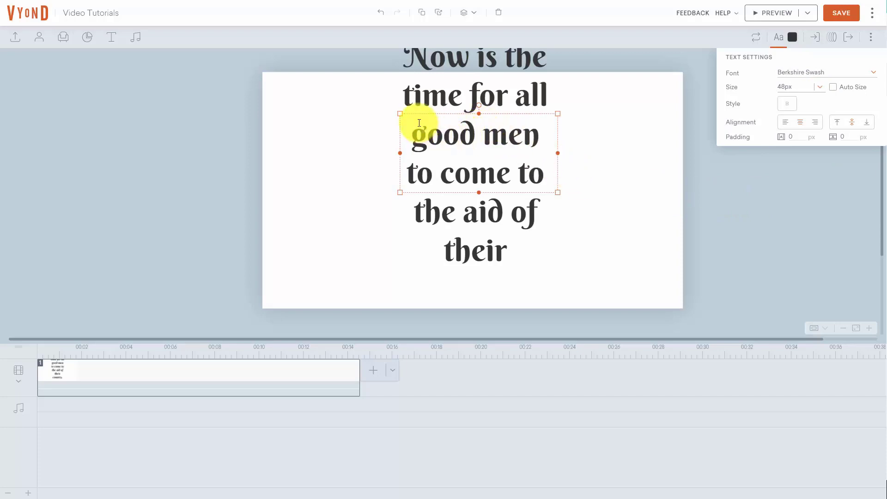
drag(400, 114, 355, 116)
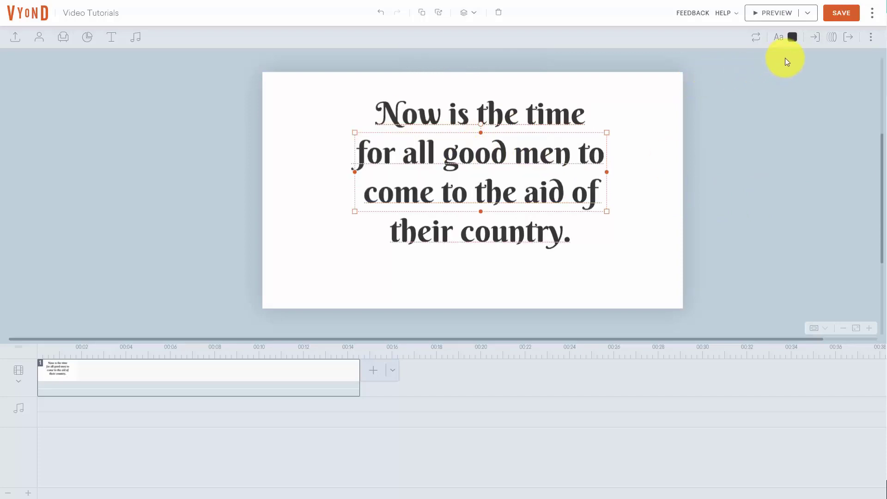
Step: Apply the Whiteboard - Pen Only enter effect from the Whiteboard Animation group to the paragraph text
click(816, 44)
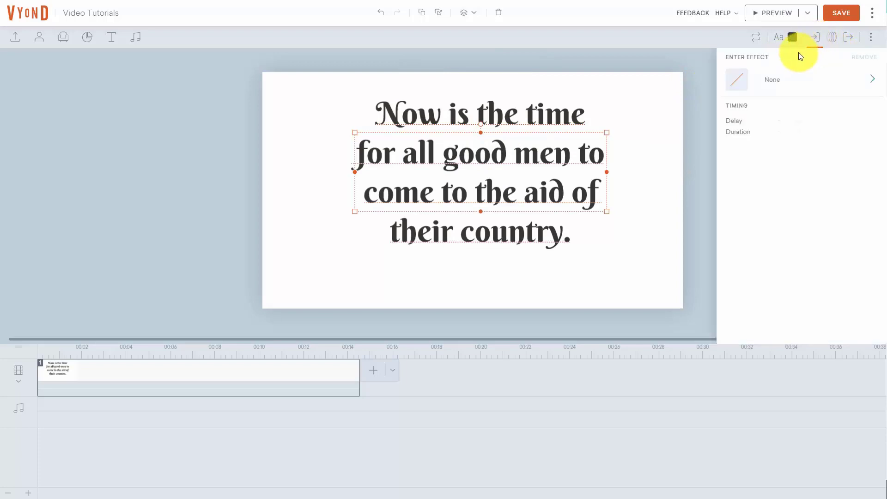
click(875, 81)
click(766, 271)
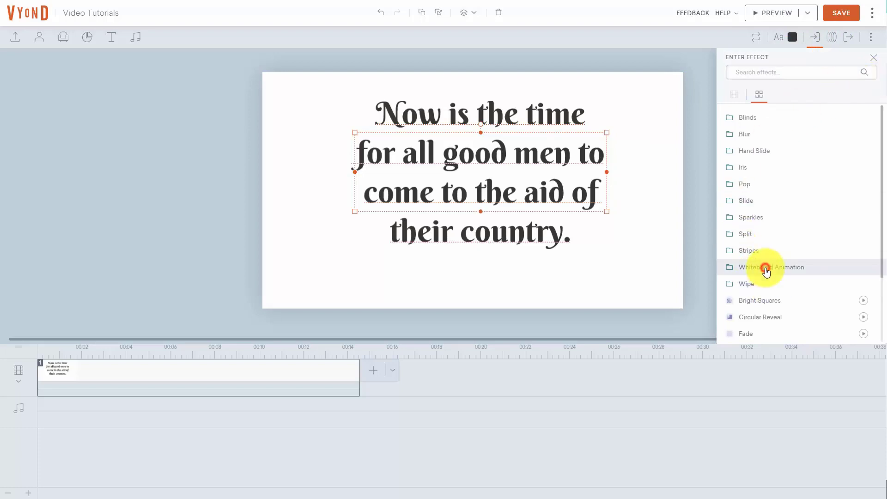
click(766, 271)
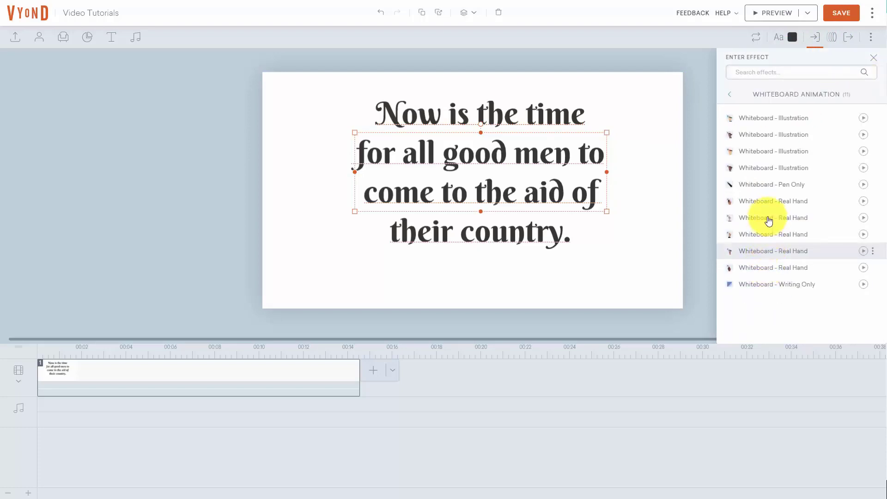
click(762, 186)
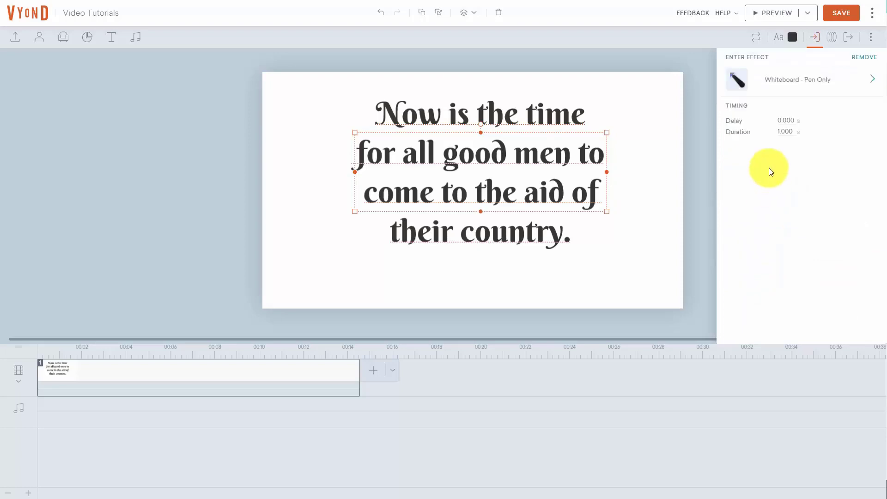
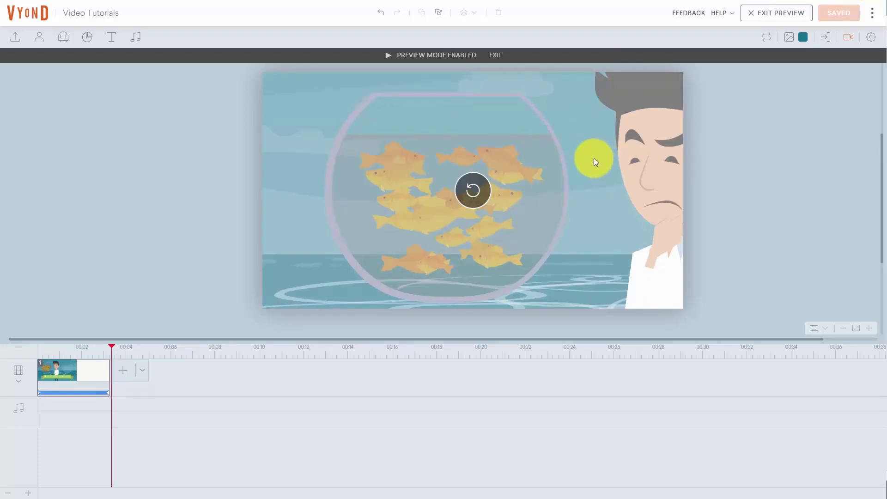
Step: Leave preview mode and delete the Blue Ocean Strategy scene
click(494, 56)
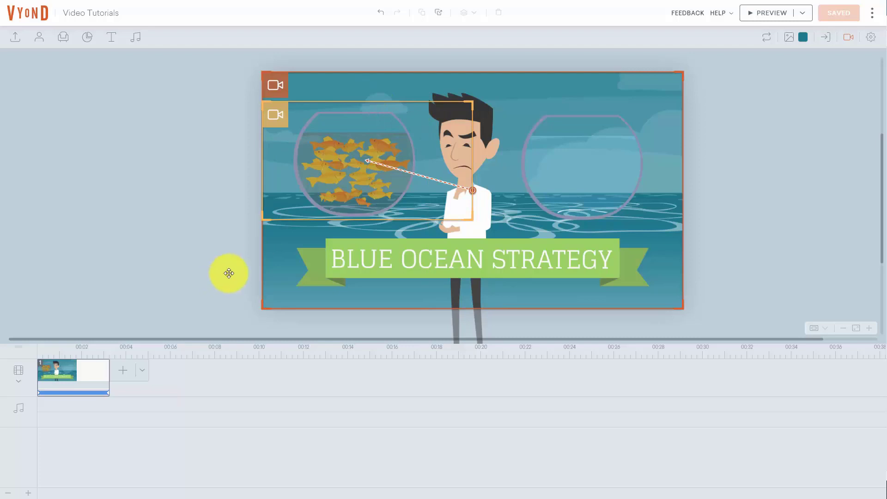
right_click(287, 121)
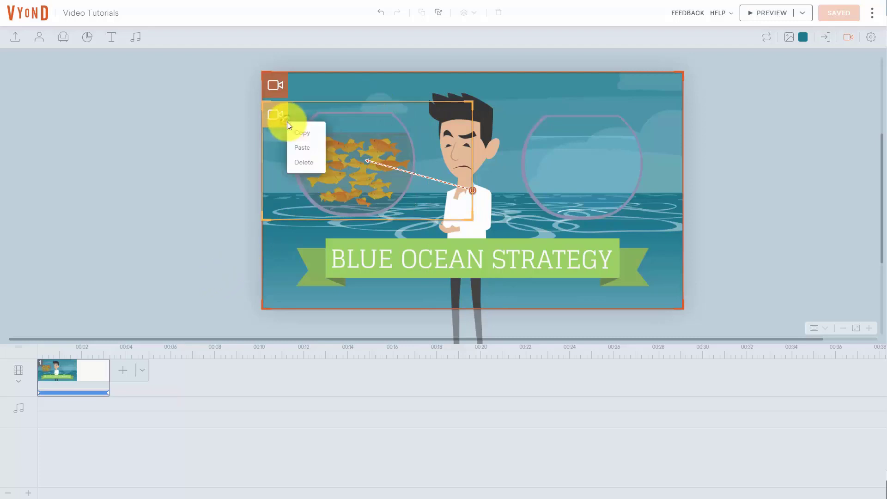
click(300, 163)
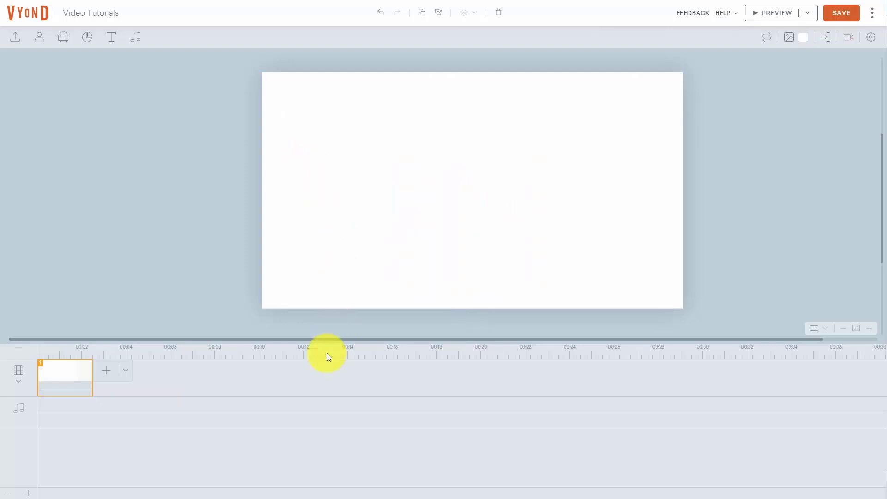
Step: Add the marketing template "Example of a Drip Campaign" as a new scene and remove the blank first scene
click(114, 386)
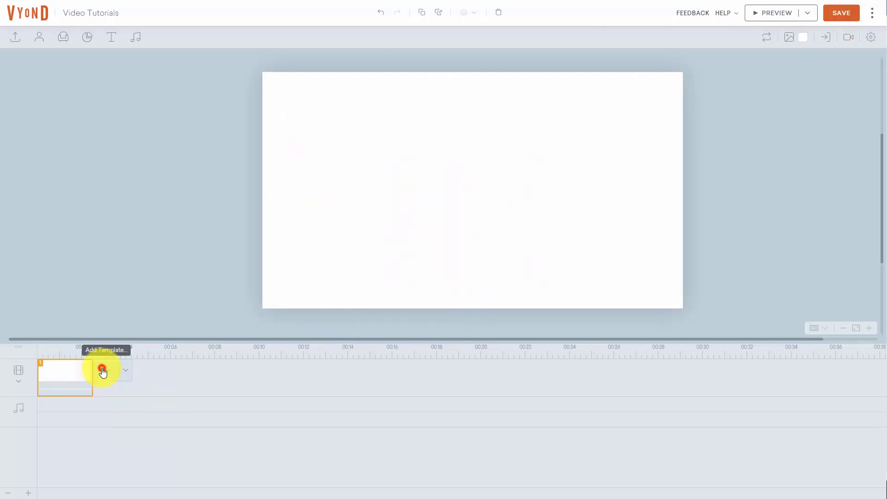
click(110, 376)
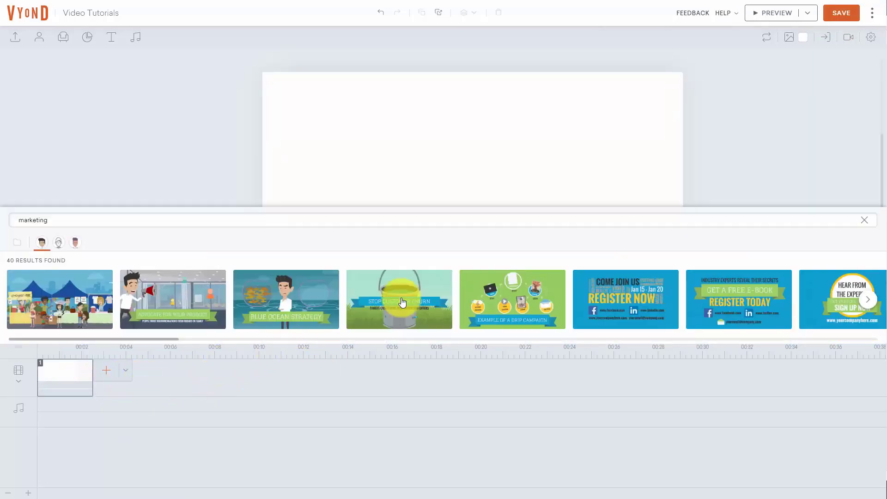
click(491, 302)
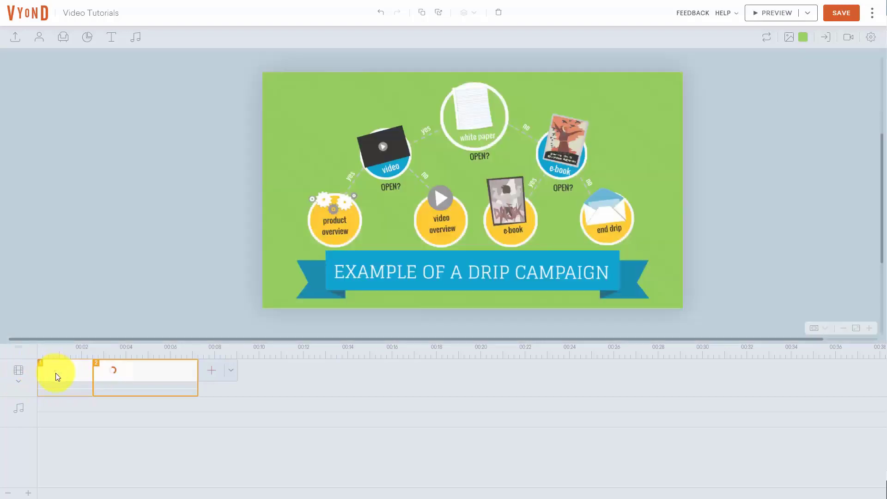
right_click(55, 373)
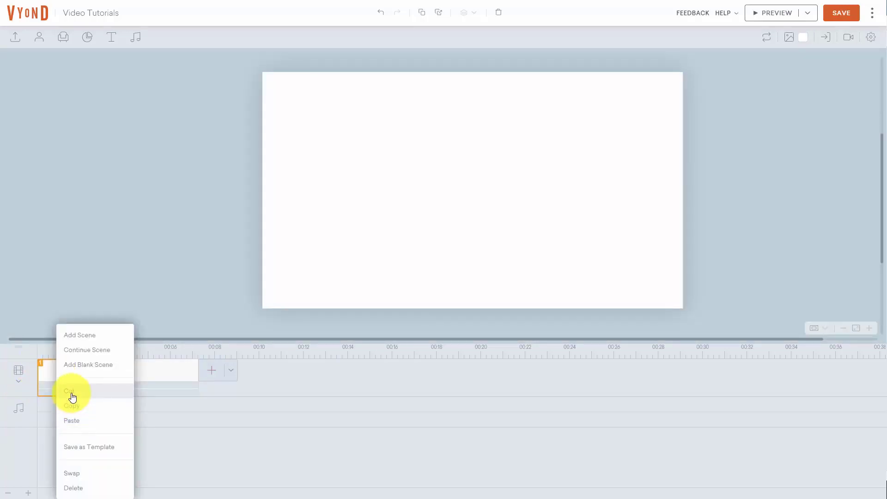
click(71, 396)
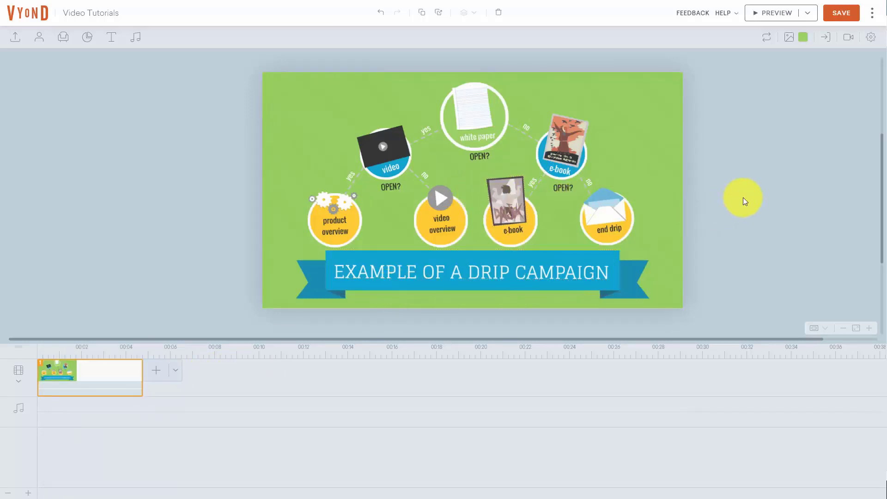
Step: Add a camera with movement to the drip campaign scene, shrinking its end frame to about 176 × 99 px around the end drip envelope
click(850, 38)
click(791, 80)
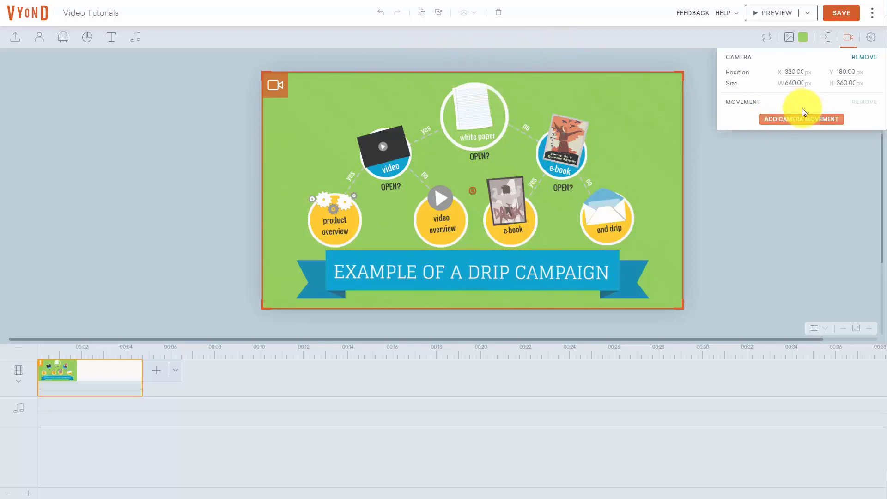
click(795, 119)
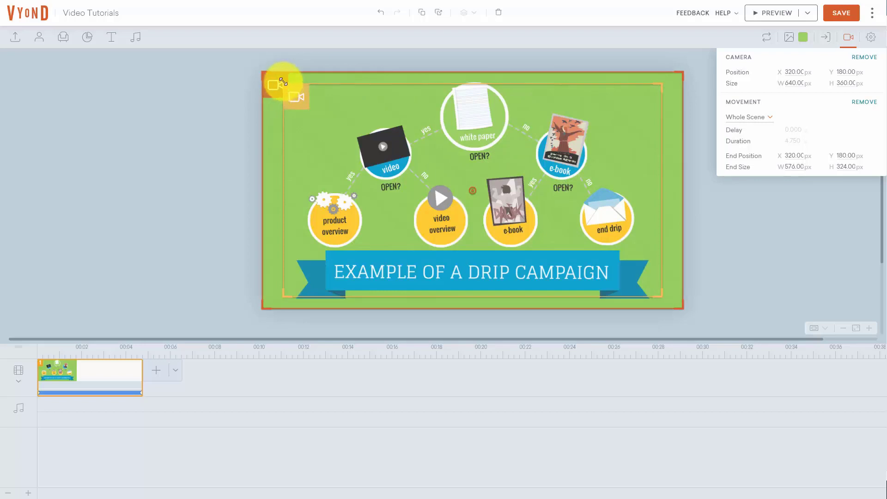
drag(283, 84, 424, 158)
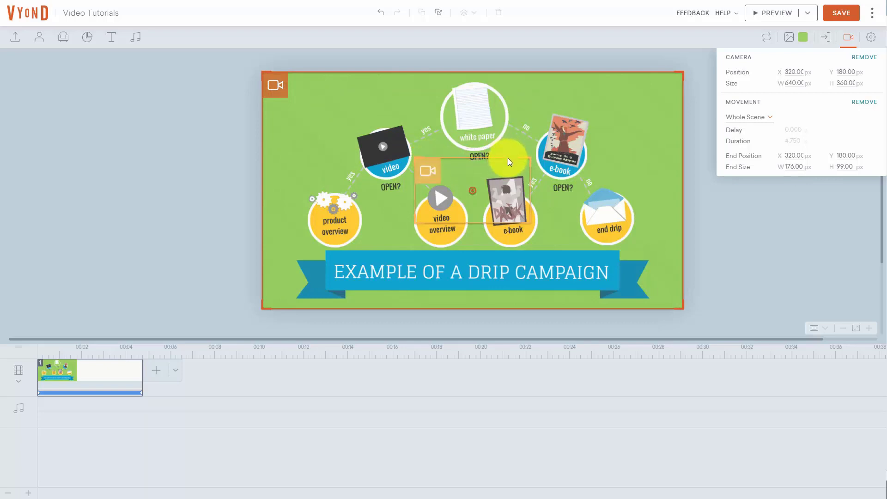
drag(509, 160, 568, 194)
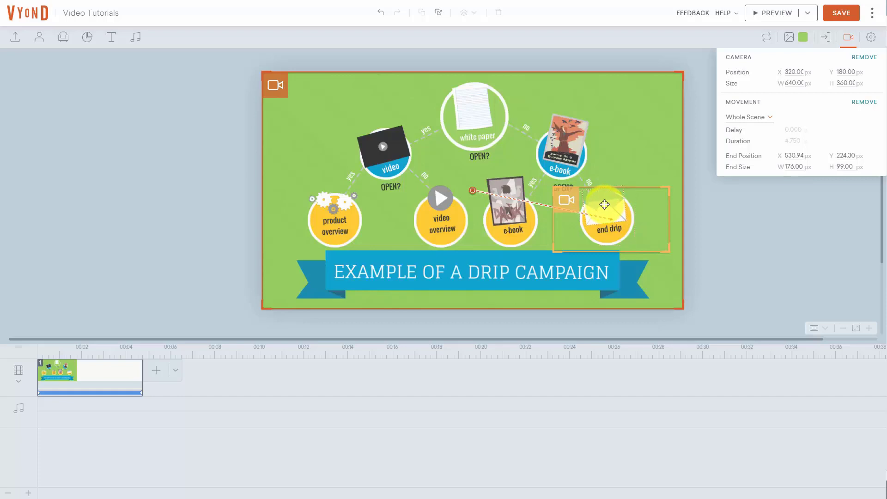
Step: Switch the camera movement timing to Custom with a delay of 1 second and a duration of 2 seconds
click(764, 118)
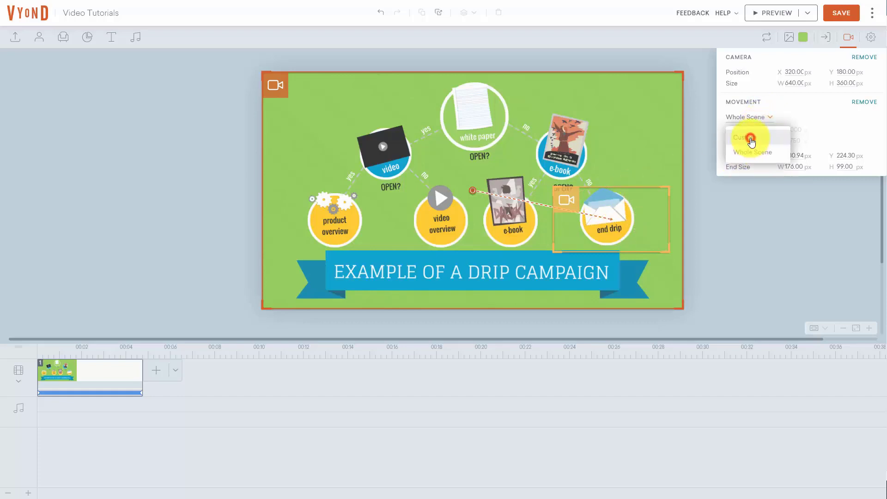
click(752, 138)
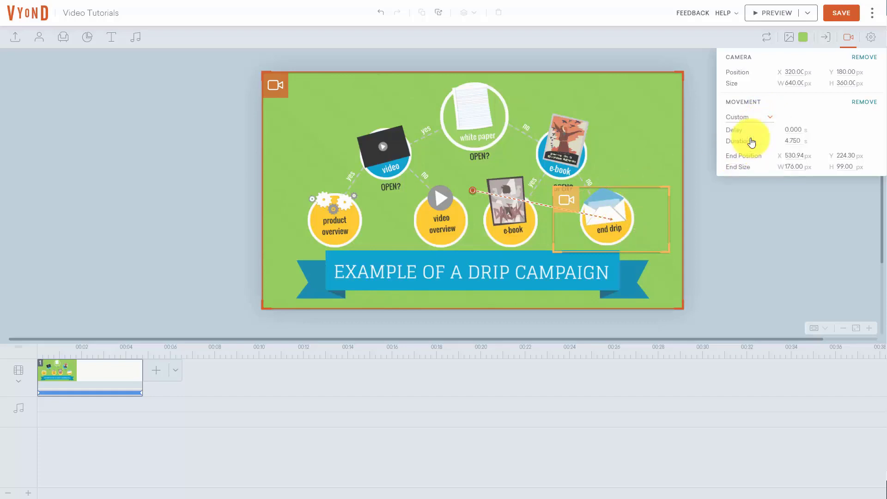
click(789, 129)
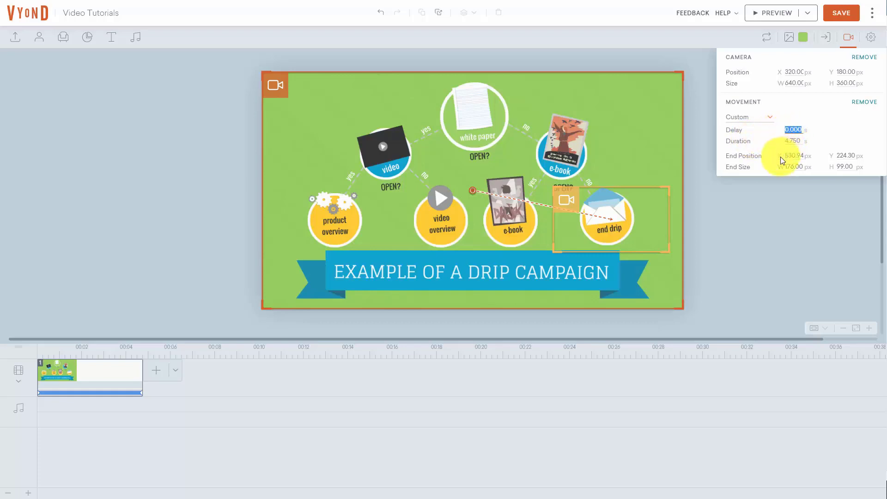
text(1)
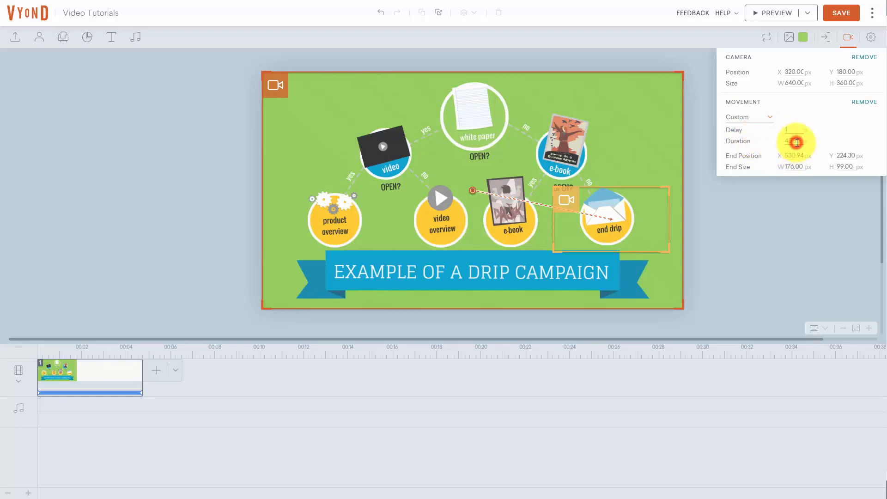
click(796, 143)
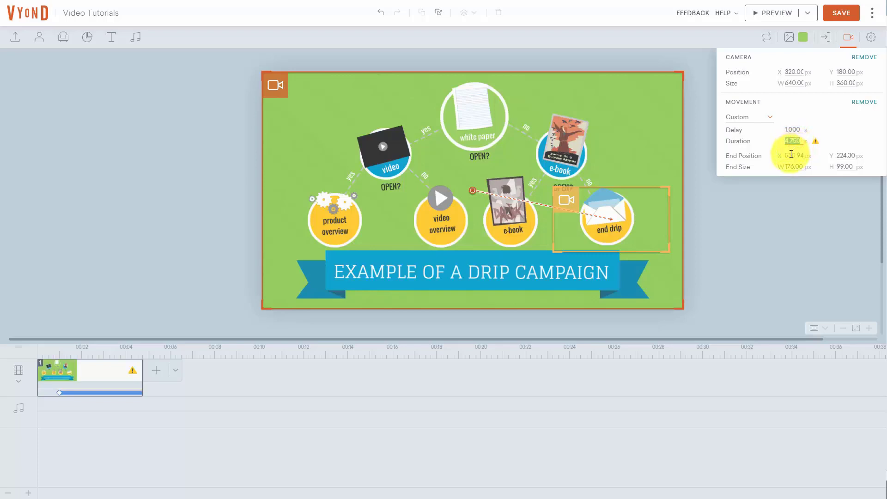
text(2)
click(761, 56)
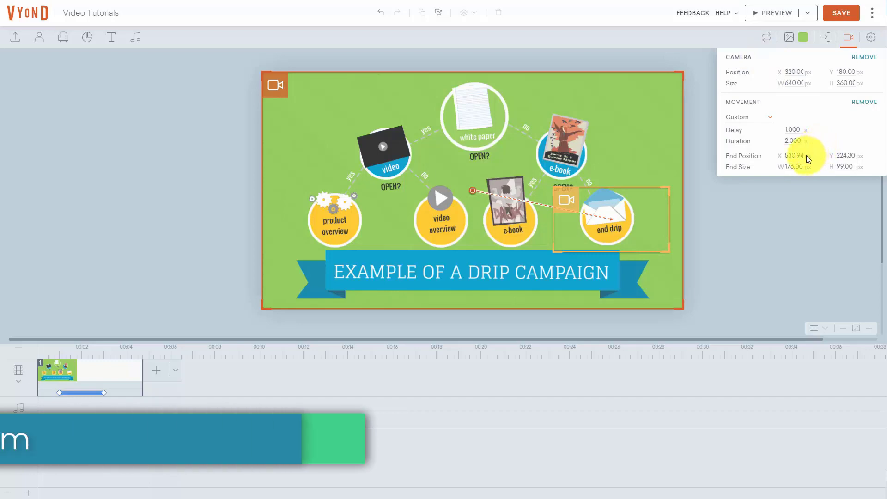
Step: Save the video and preview the camera movement in the drip campaign scene
click(833, 13)
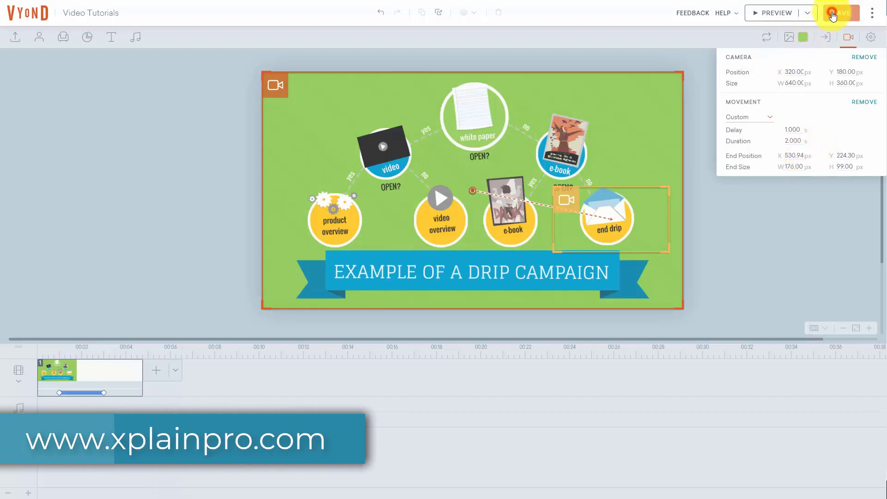
click(765, 15)
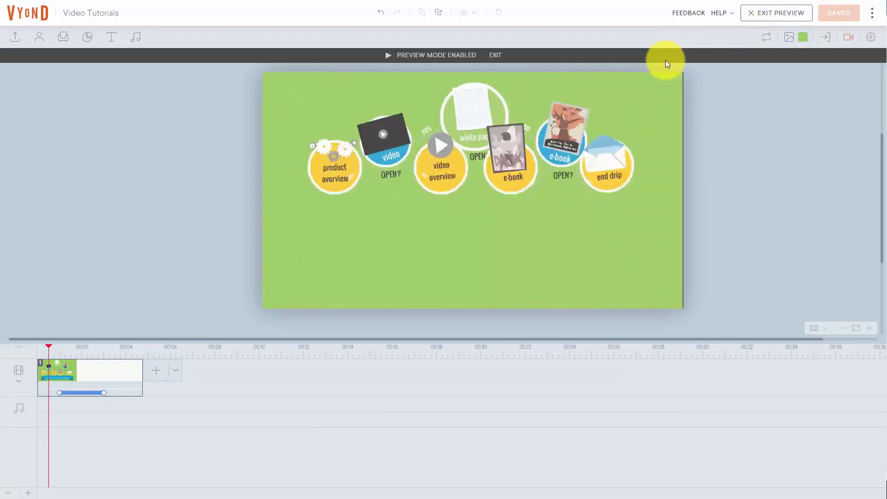
mouse_move(593, 149)
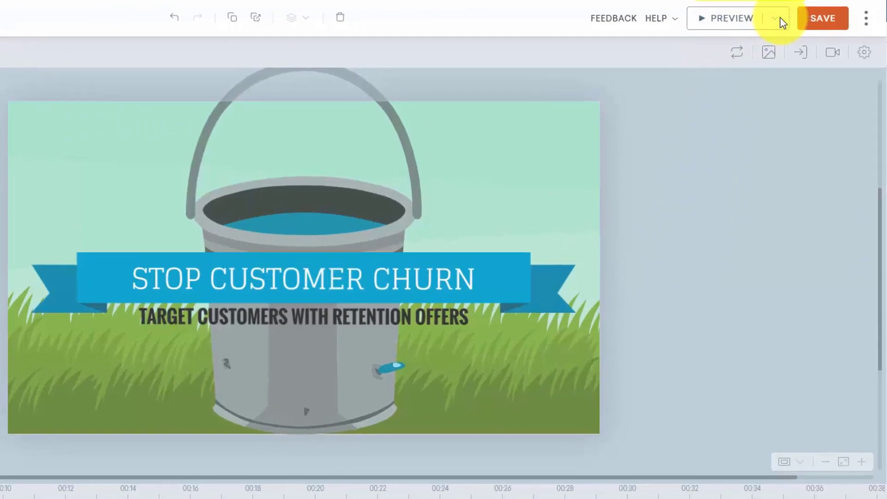
Step: Save the multi-scene project and download it as an HD (720p) video
click(801, 15)
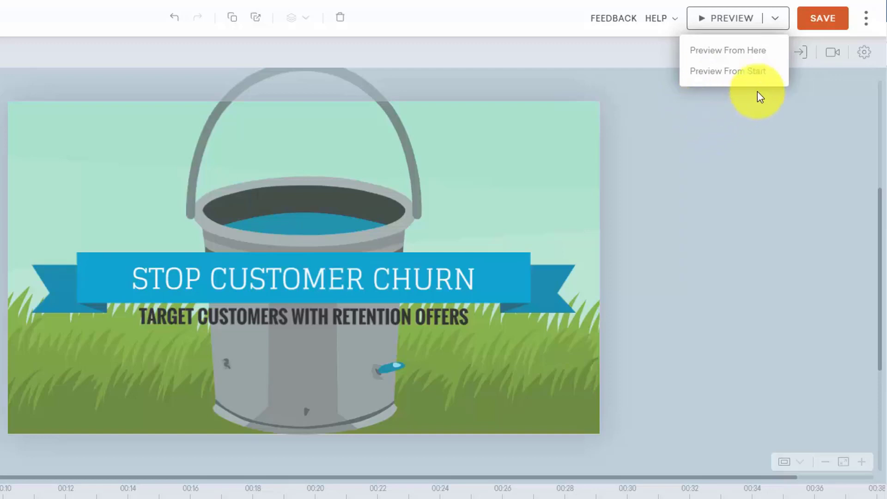
click(827, 21)
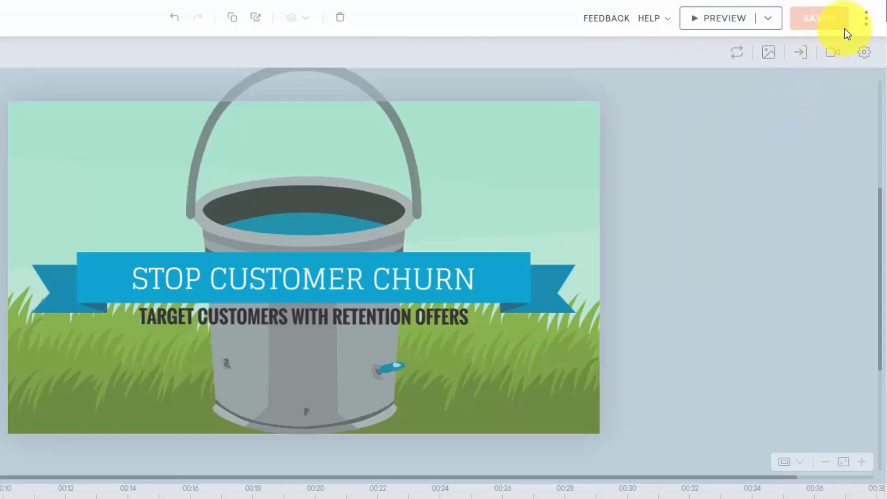
click(864, 26)
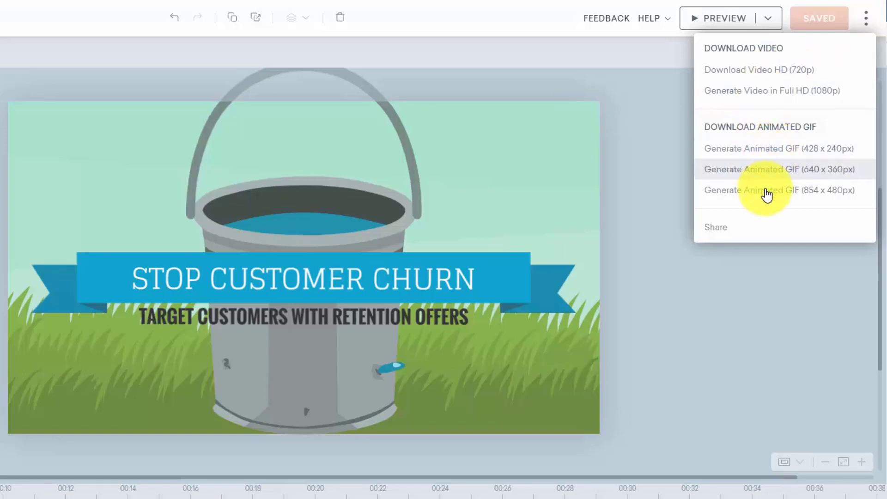
click(758, 70)
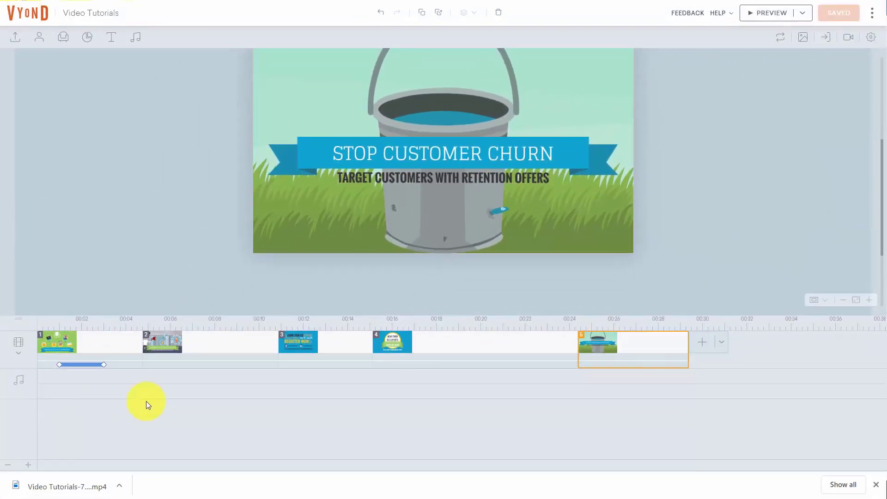
Step: Open the downloaded MP4, move the player window towards the middle of the screen, watch it briefly, and close the player
click(100, 486)
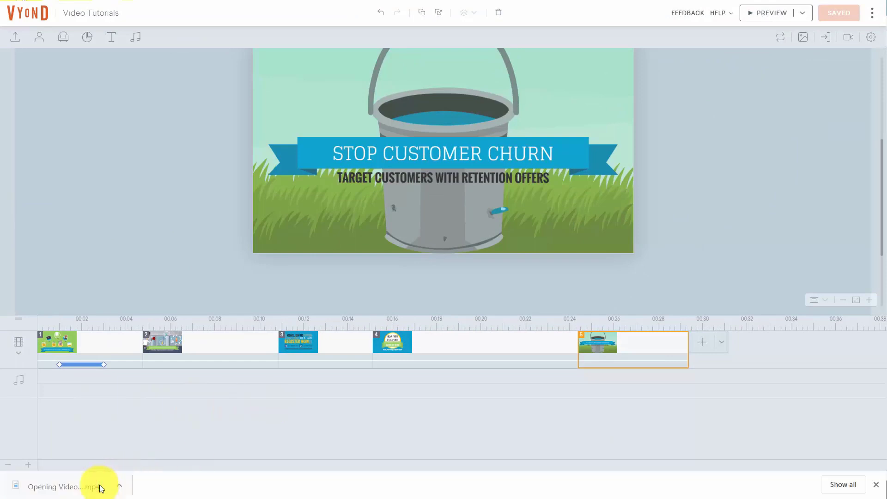
click(751, 12)
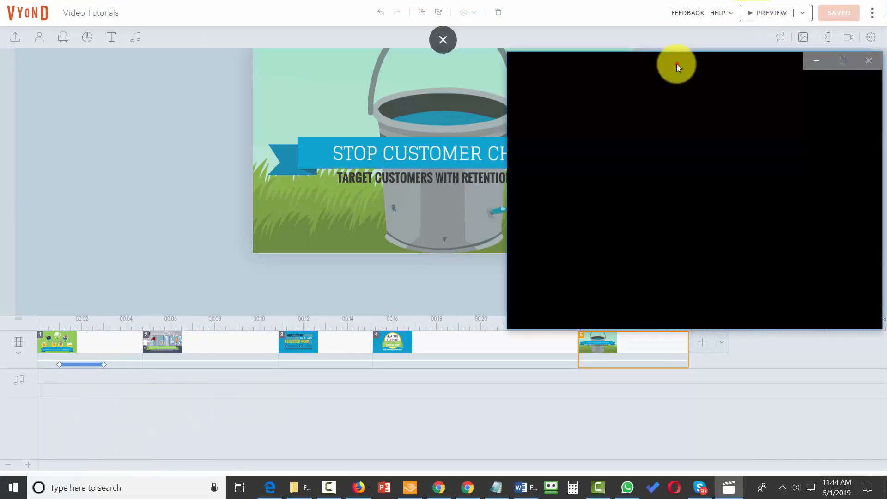
drag(676, 64, 452, 95)
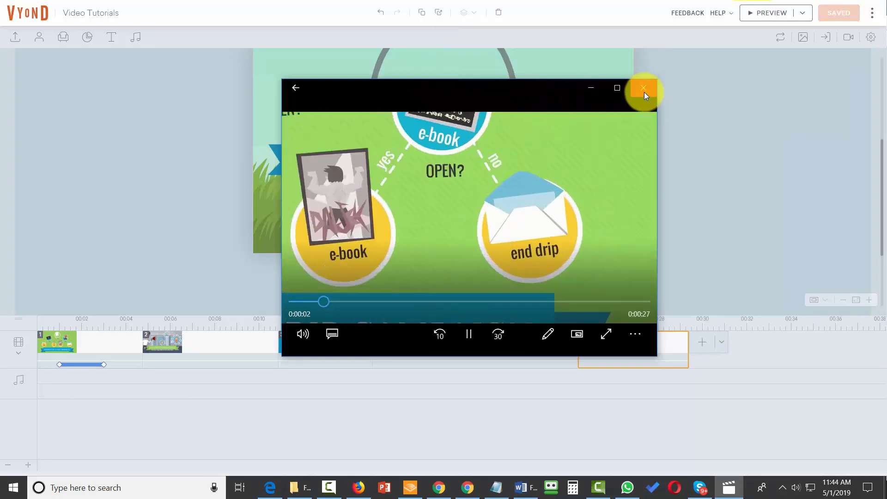
click(644, 92)
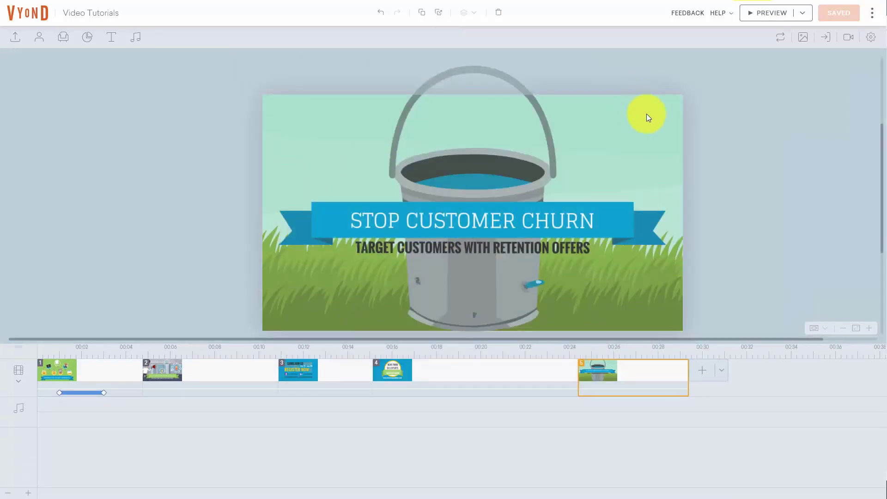
Step: Generate a 640 x 360px animated GIF of the project and download it
click(872, 14)
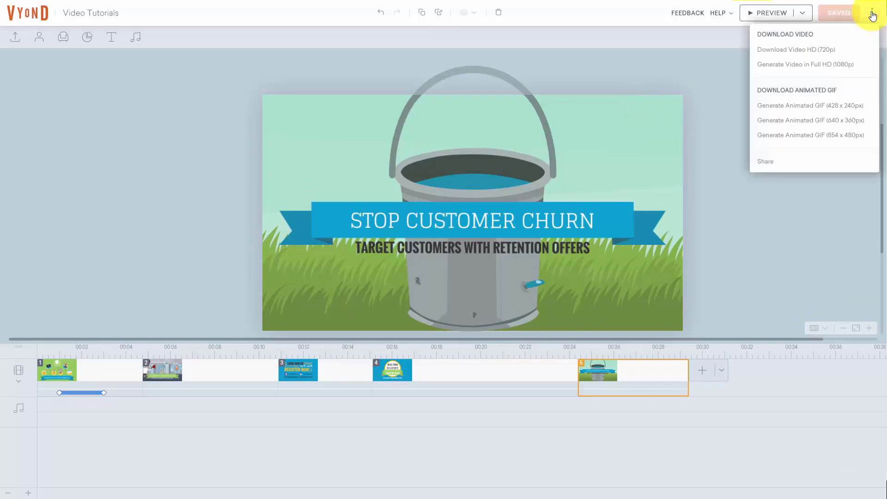
click(810, 124)
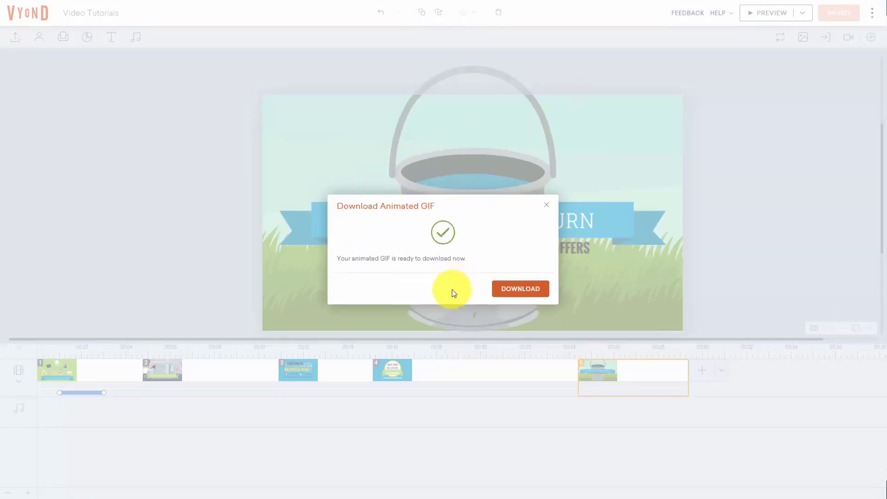
click(520, 298)
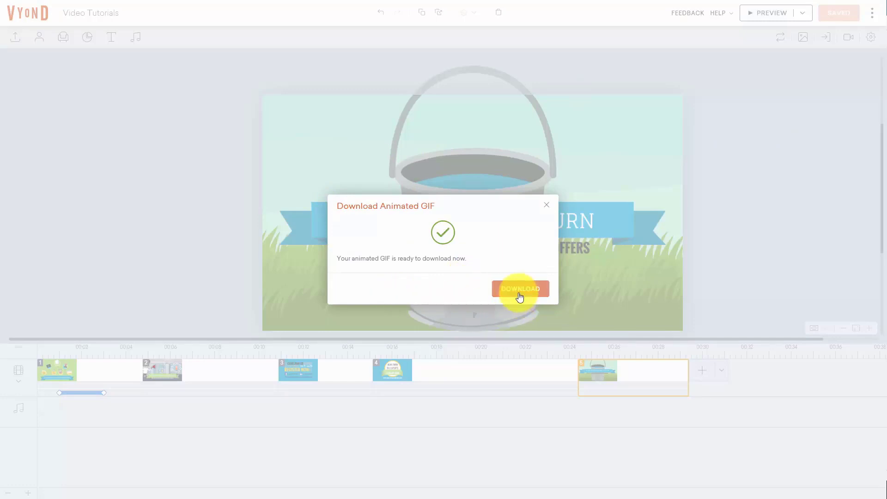
click(520, 291)
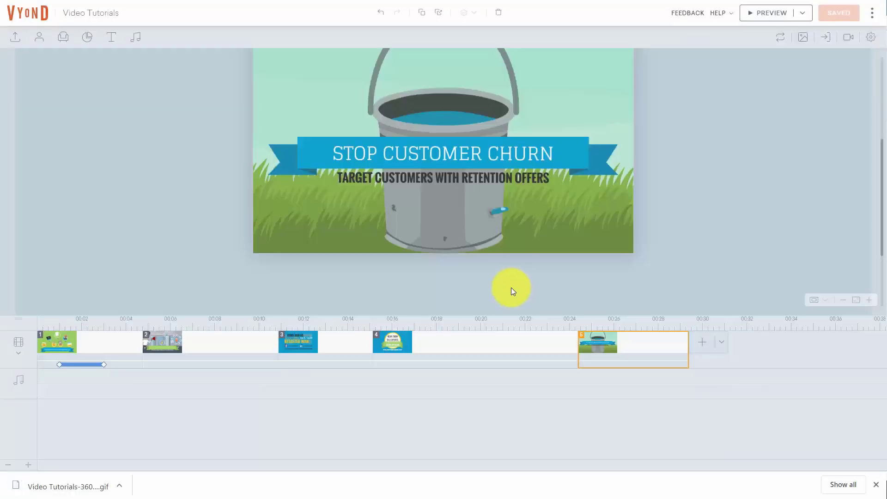